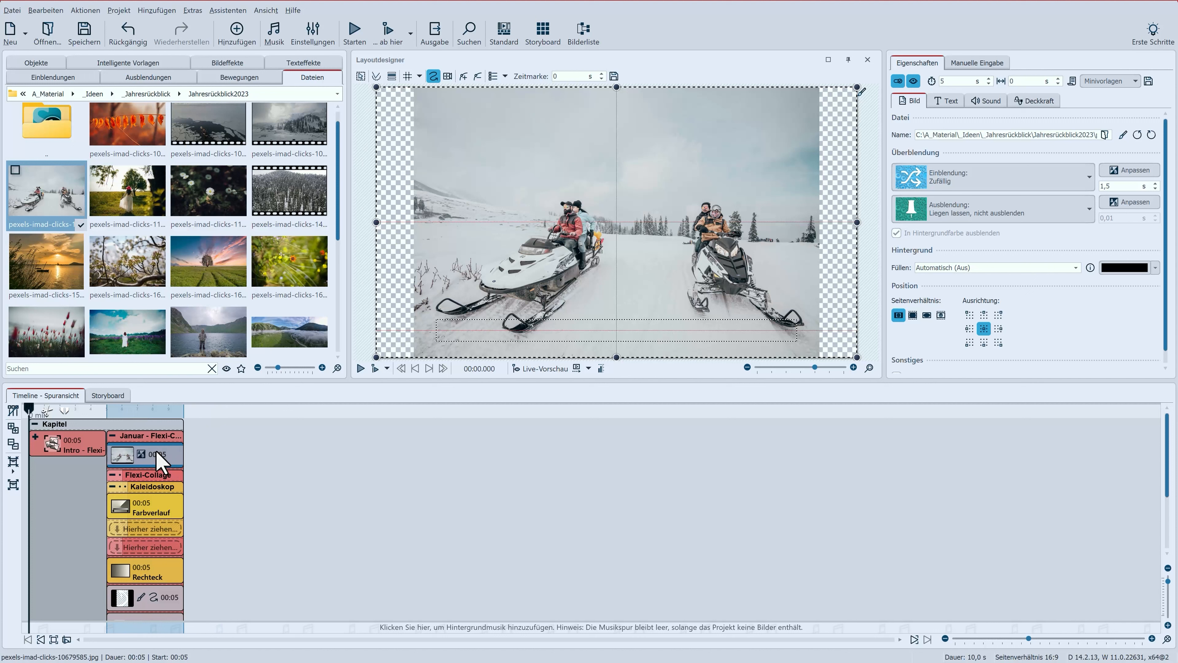
Step: Make the snowmobile photo fill the whole frame and set its fade-in to Wegschieben with a duration of 1 s
{"action": "left_click", "coordinate": [913, 315]}
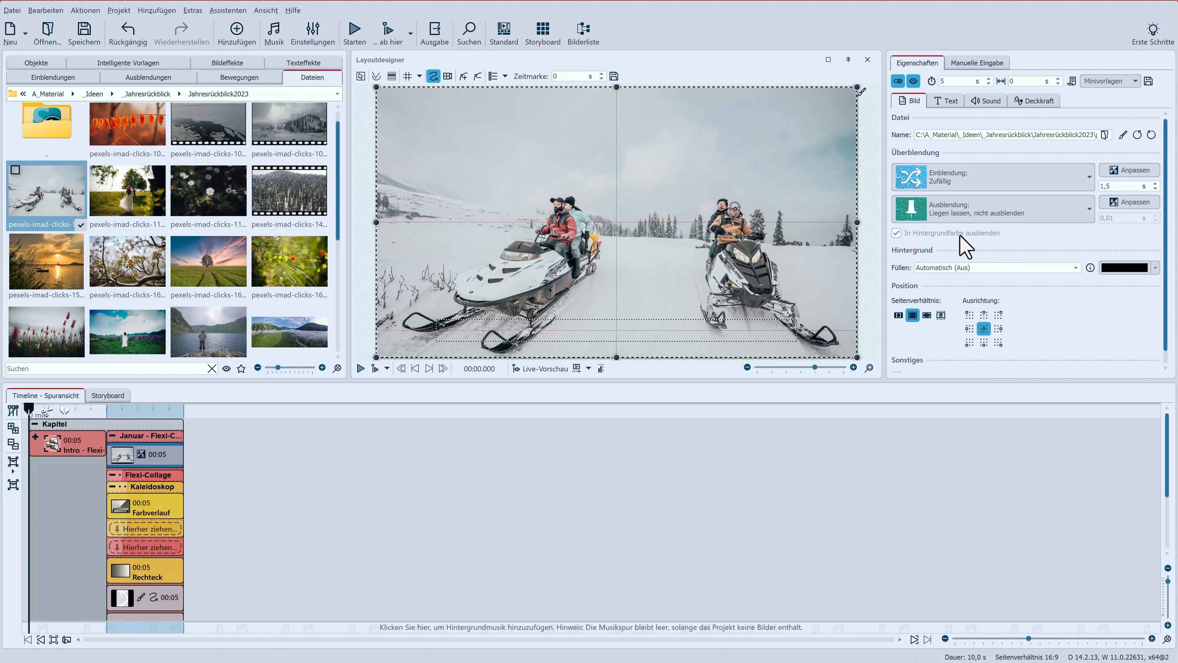
{"action": "left_click", "coordinate": [1090, 180]}
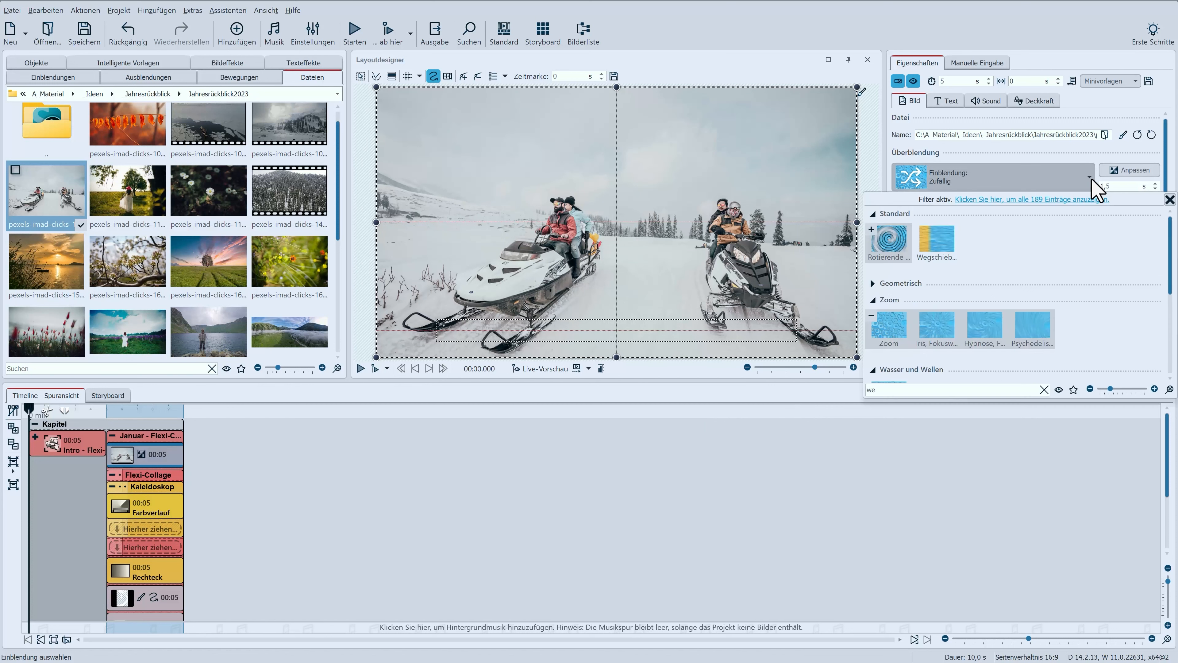
{"action": "left_click", "coordinate": [938, 242]}
{"action": "left_click_drag", "start_coordinate": [1116, 186], "coordinate": [1085, 189]}
{"action": "type", "text": "1"}
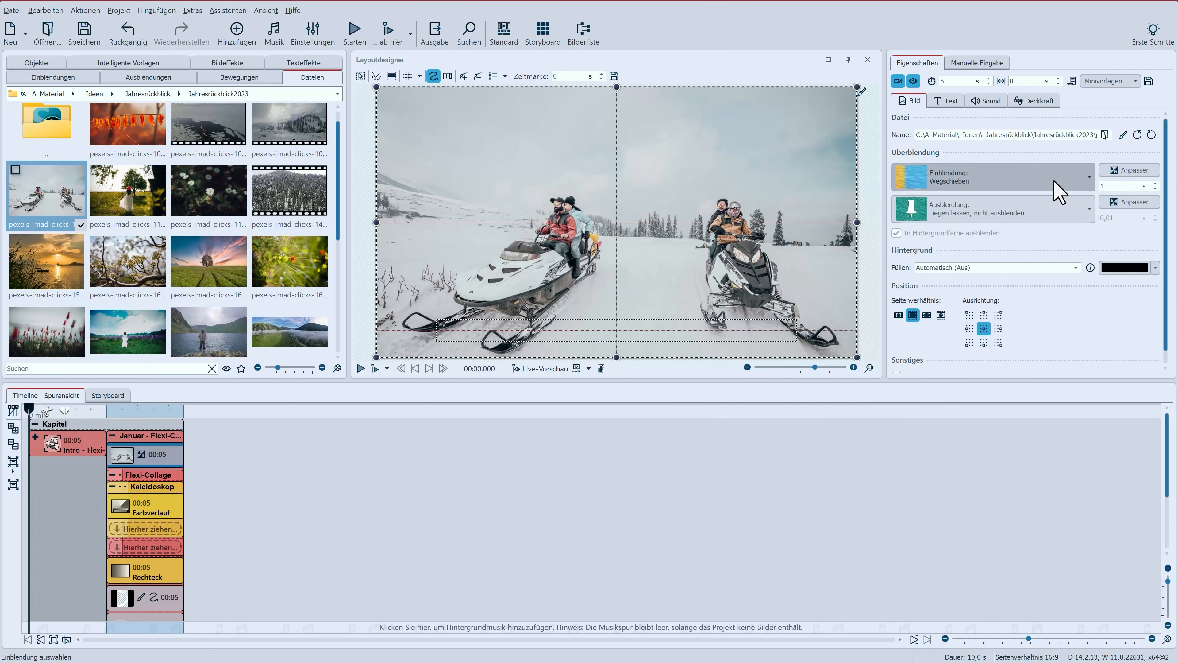
Step: Shrink the inner Flexi-Collage to a half-width strip in the image's lower left corner, with Inhalt beschneiden enabled and the frame-filling aspect ratio
{"action": "left_click", "coordinate": [148, 475]}
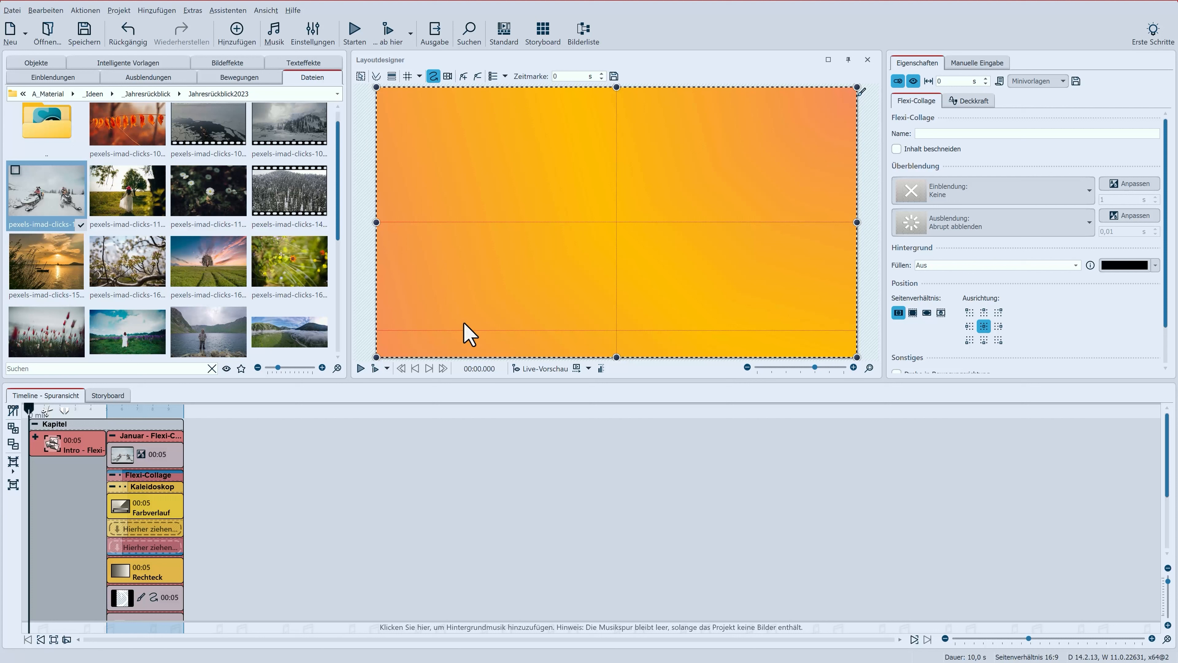
{"action": "left_click_drag", "start_coordinate": [612, 88], "coordinate": [578, 310]}
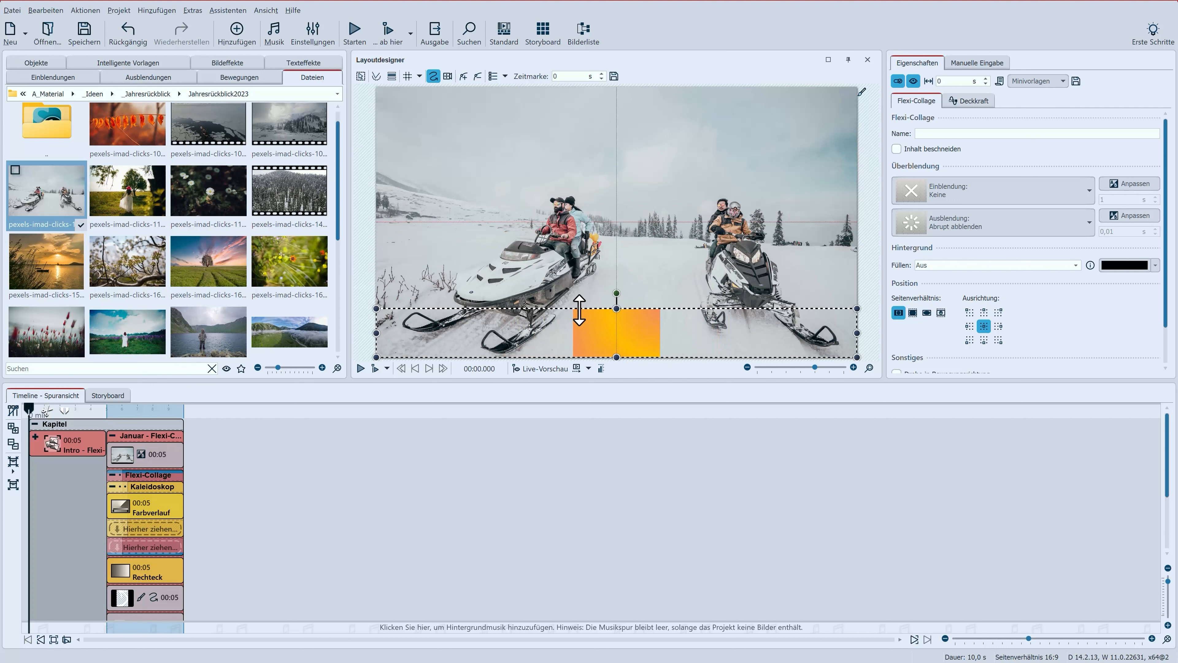
{"action": "left_click", "coordinate": [930, 149]}
{"action": "left_click", "coordinate": [911, 314]}
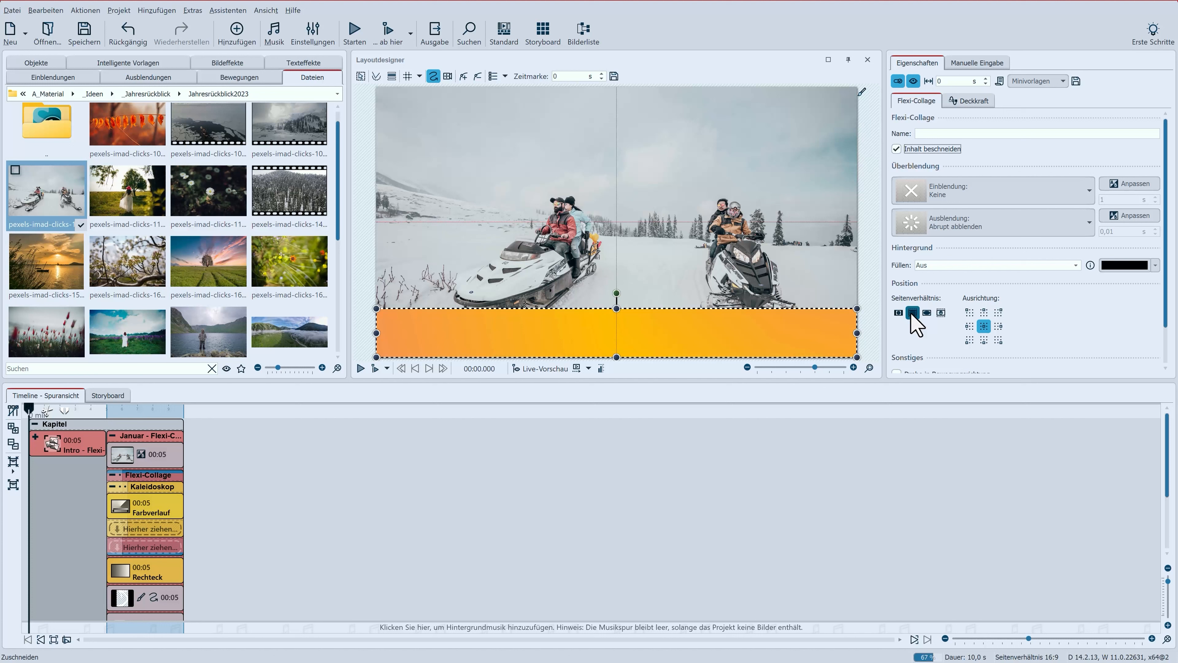
{"action": "left_click_drag", "start_coordinate": [857, 333], "coordinate": [617, 335]}
{"action": "left_click_drag", "start_coordinate": [498, 308], "coordinate": [497, 318]}
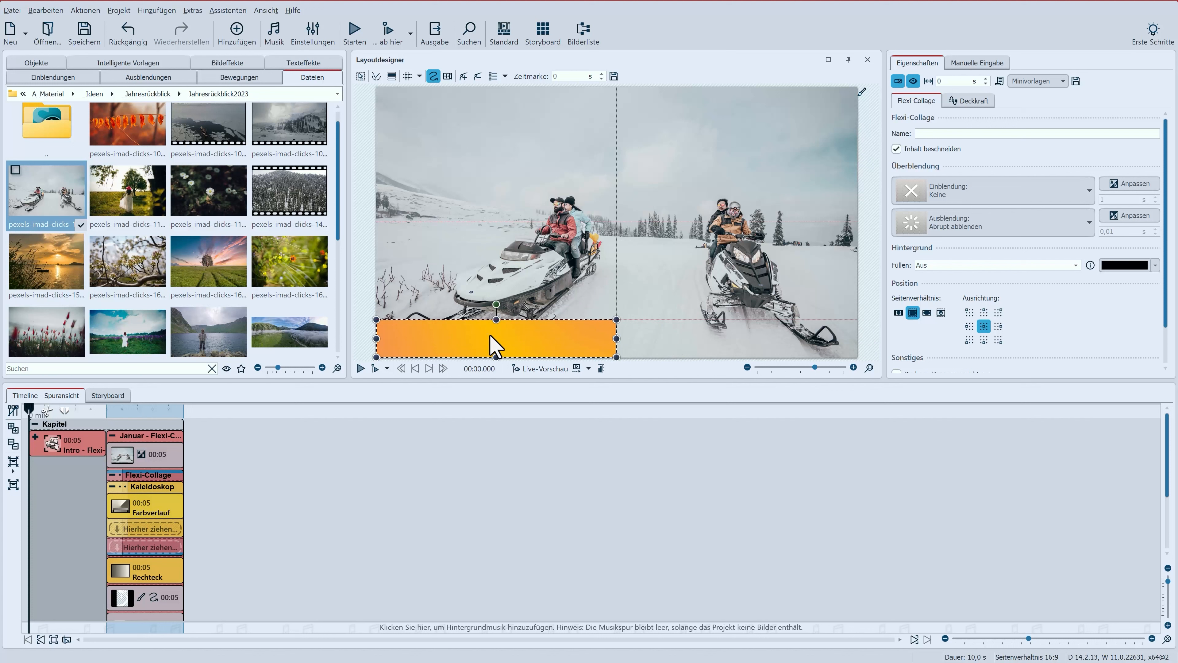
Step: Give the strip's Flexi-Collage the Ausdehnen fade-in, running from the left with Alphablending disabled
{"action": "left_click", "coordinate": [1093, 192]}
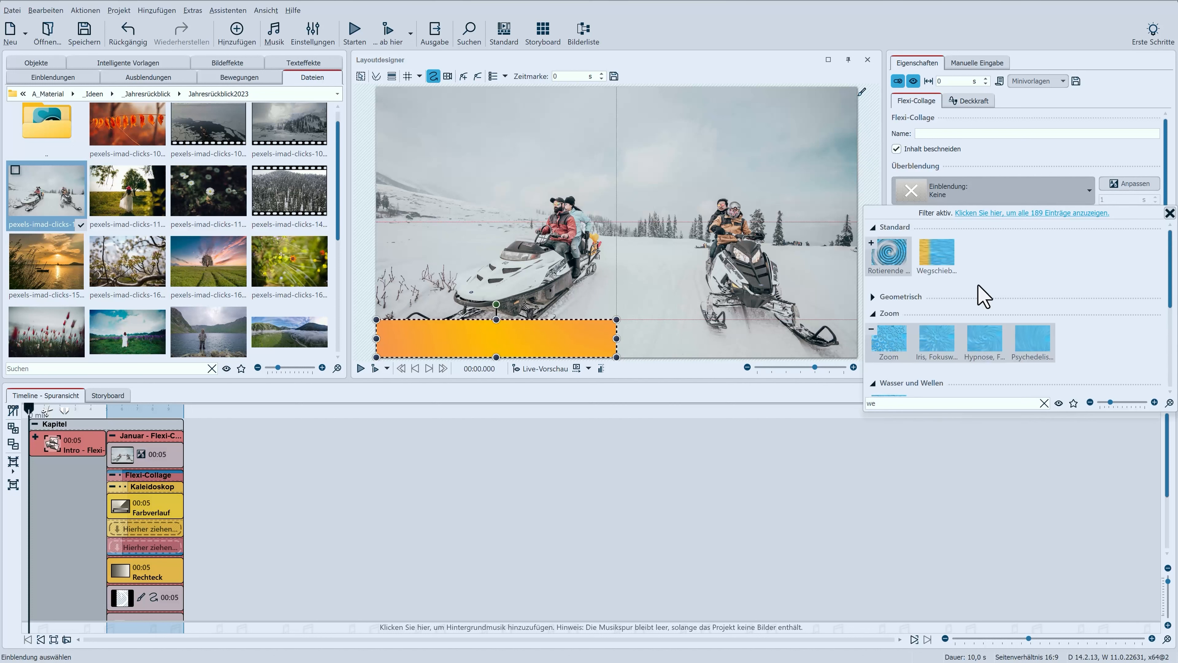
{"action": "left_click_drag", "start_coordinate": [911, 405], "coordinate": [781, 409]}
{"action": "type", "text": "aus"}
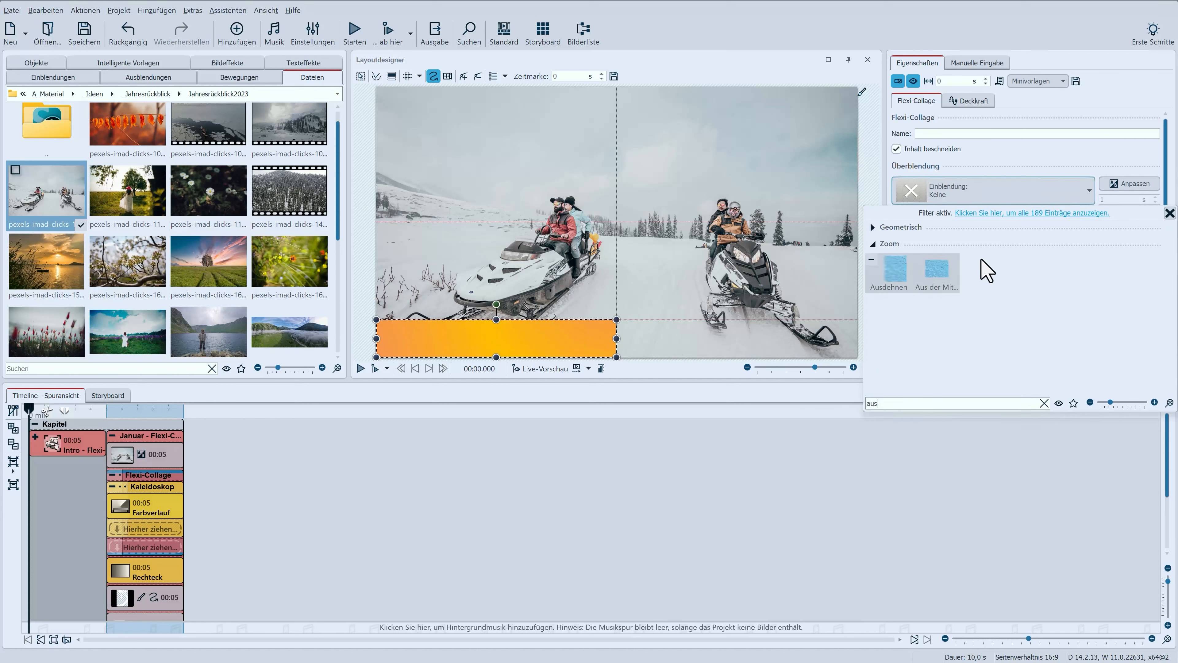
{"action": "left_click", "coordinate": [887, 272]}
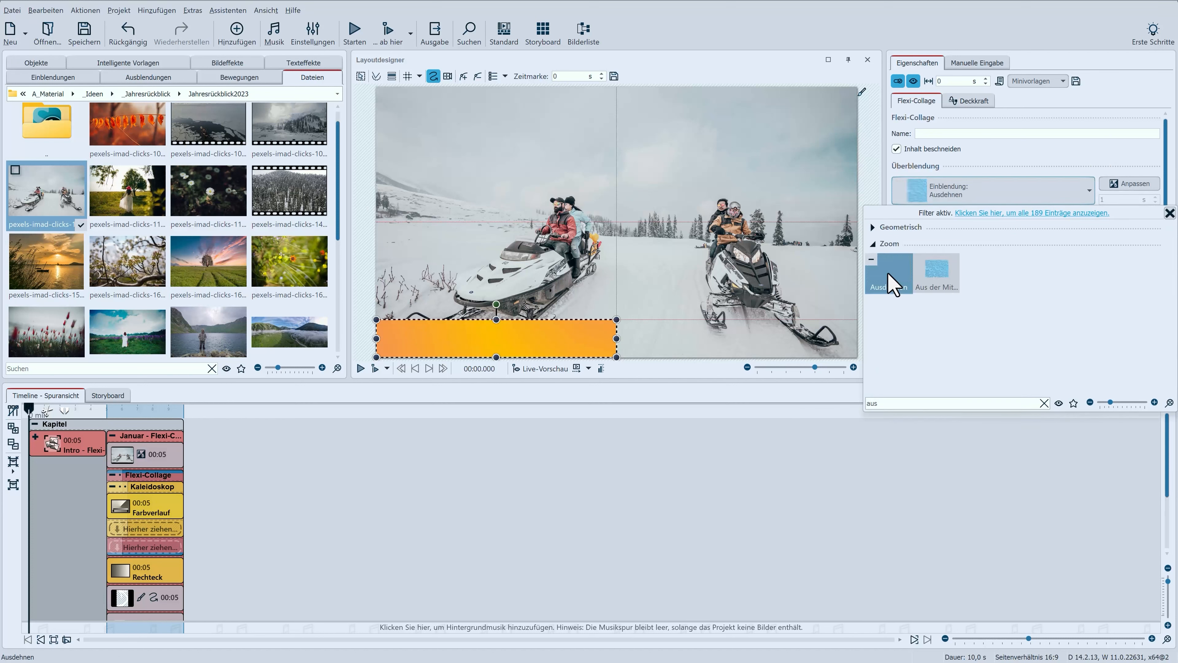
{"action": "left_click", "coordinate": [1133, 183]}
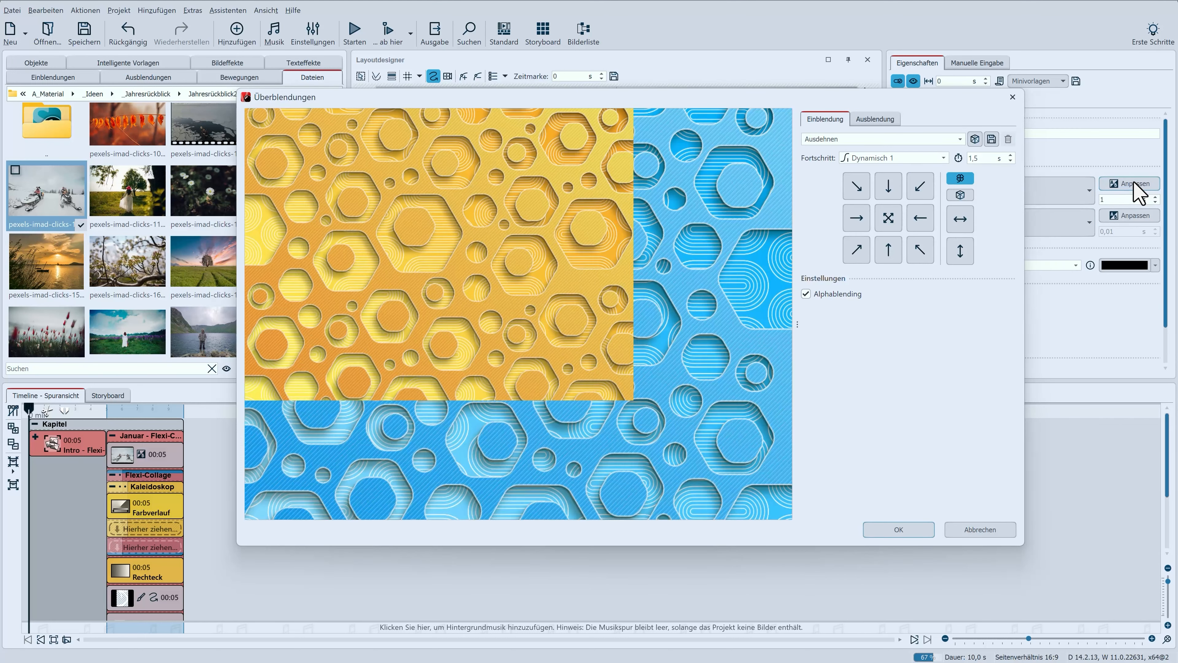
{"action": "left_click", "coordinate": [853, 227]}
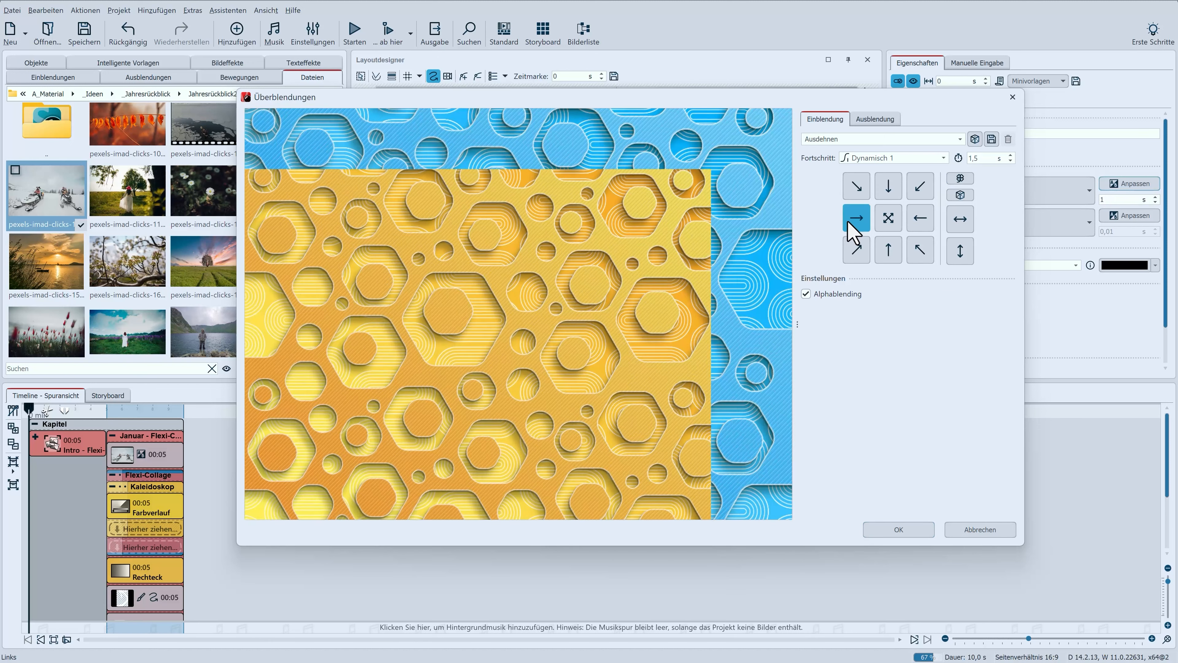
{"action": "left_click", "coordinate": [840, 293]}
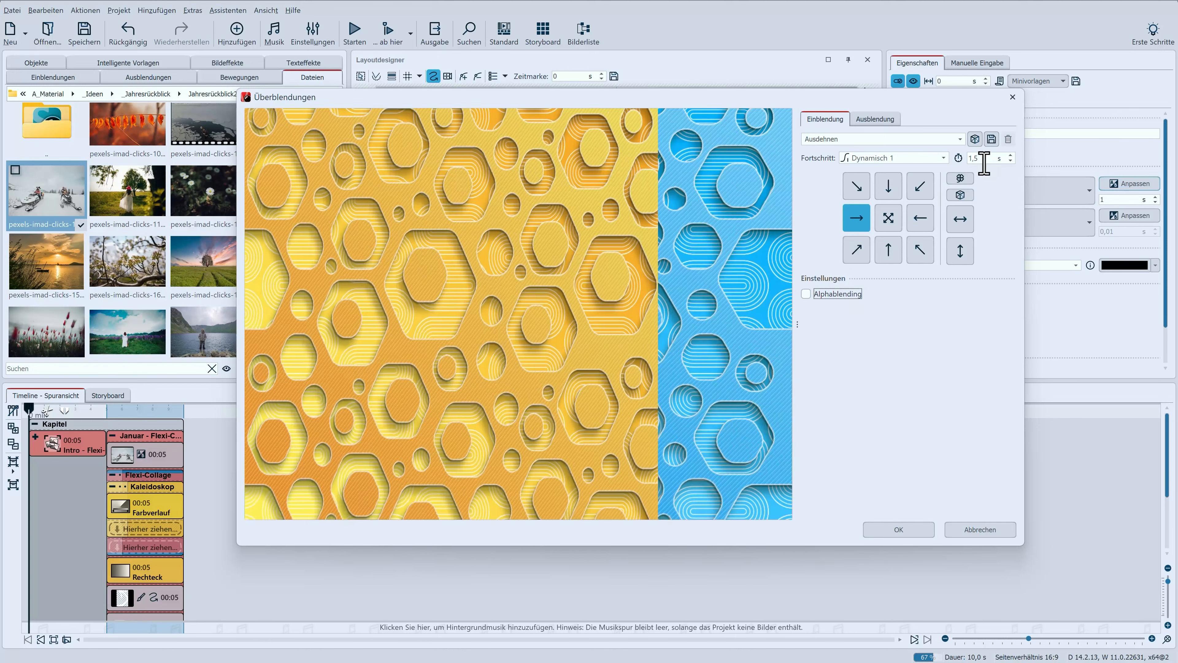
{"action": "left_click", "coordinate": [914, 533]}
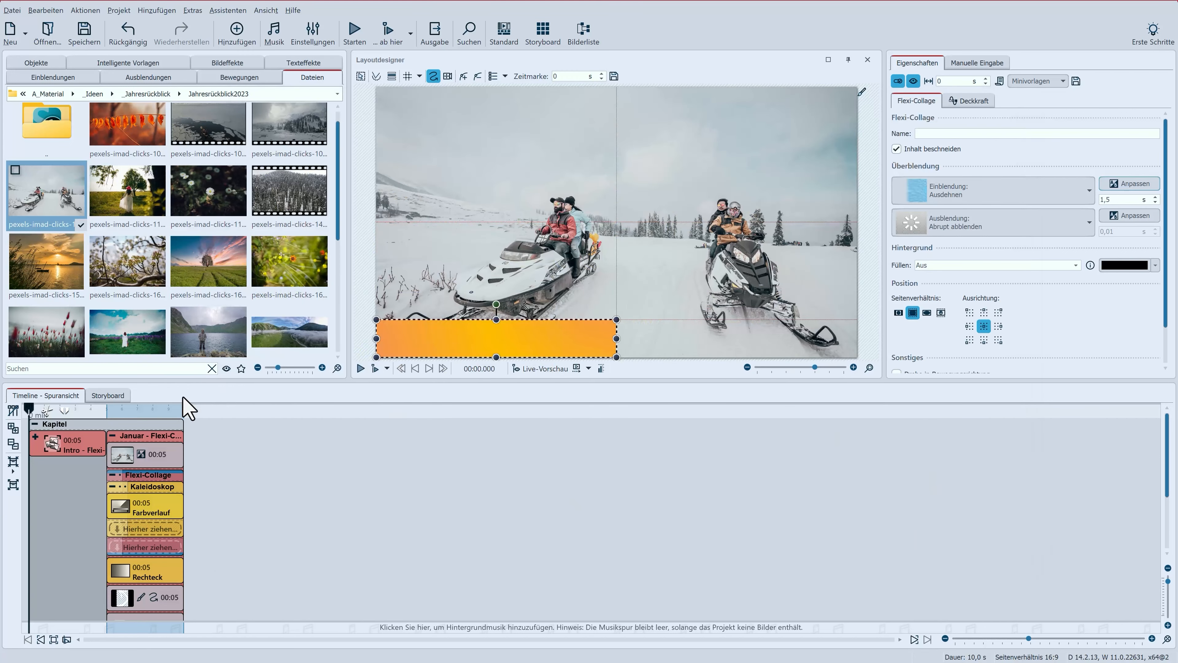
Step: Collapse the inner Flexi-Collage and delete the Rechteck and arrow objects from the Januar collage
{"action": "left_click", "coordinate": [113, 475]}
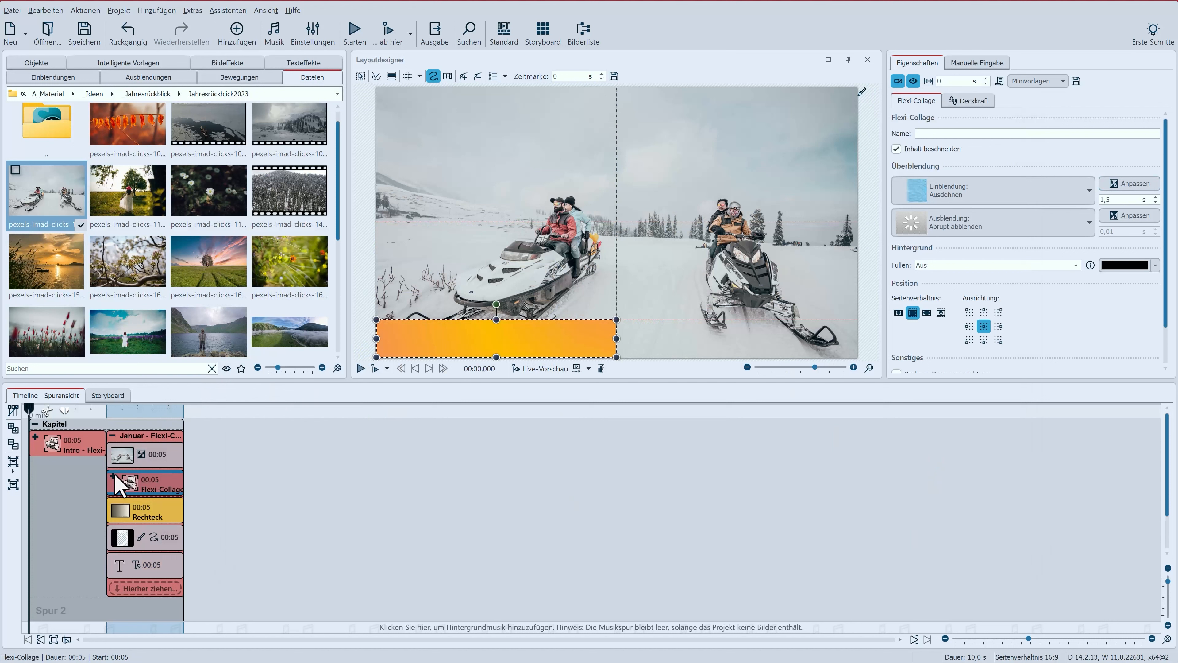
{"action": "left_click", "coordinate": [144, 524]}
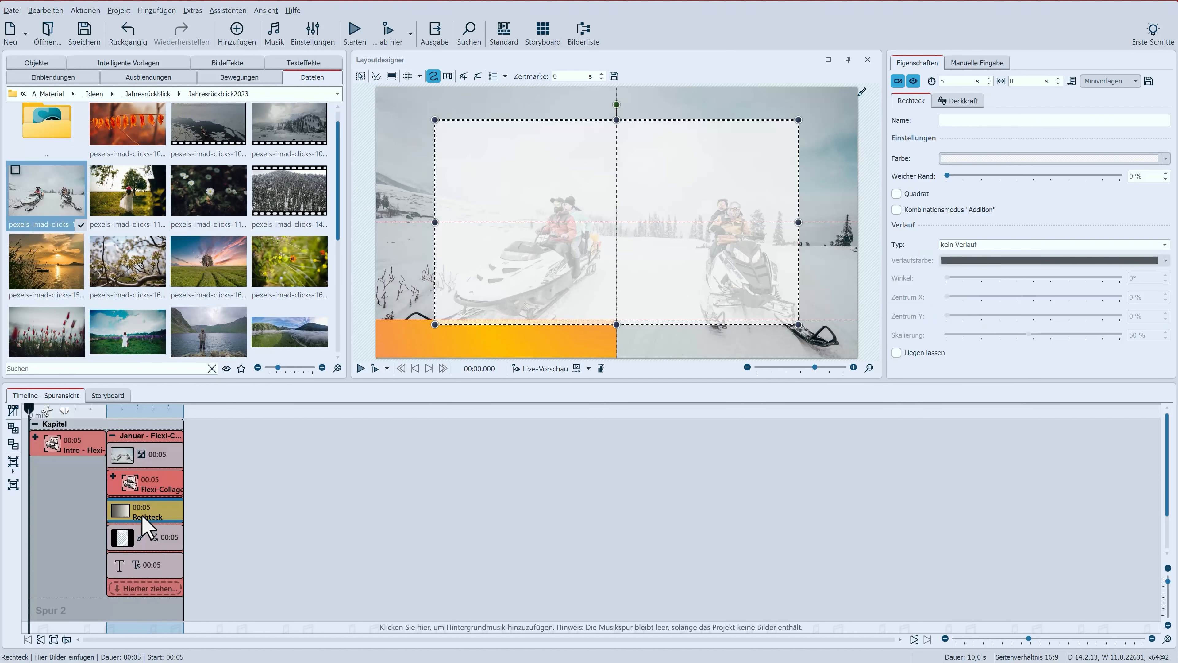
{"action": "key", "text": "Delete"}
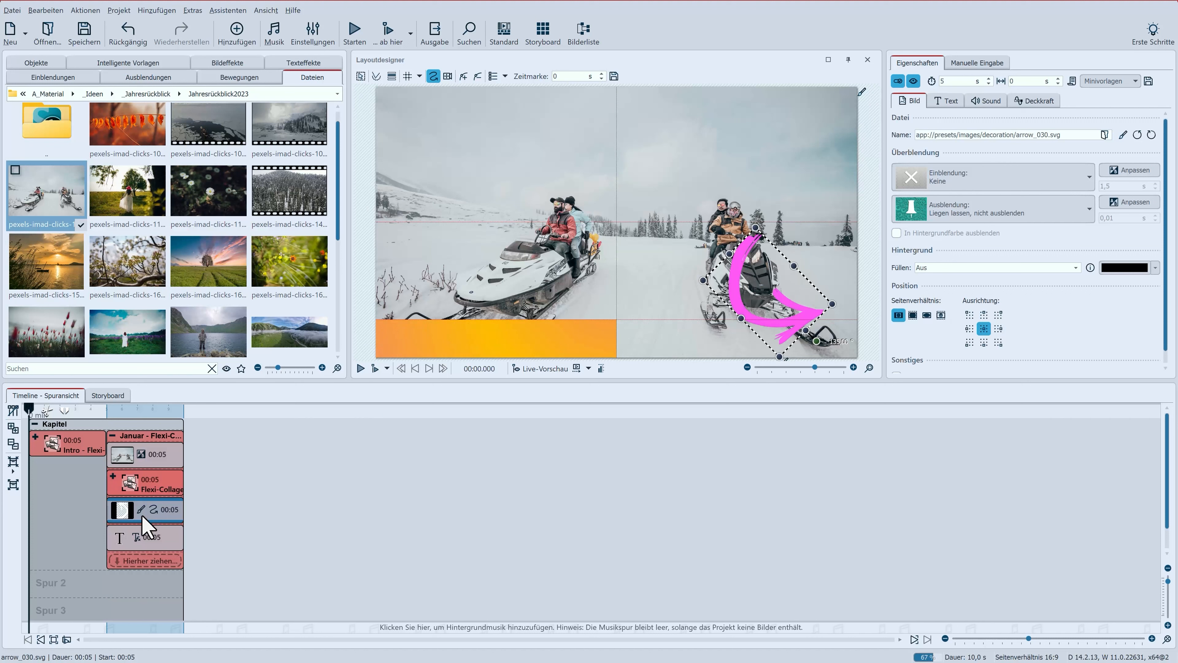
{"action": "key", "text": "Delete"}
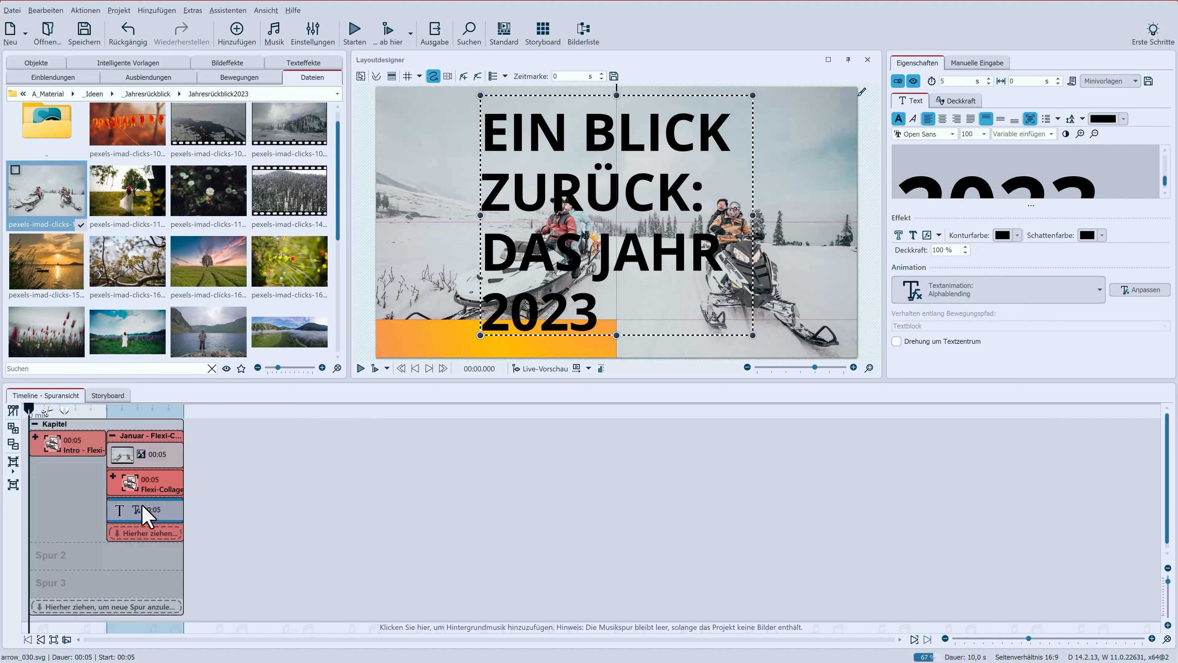
Step: Replace the entire title text in the Januar collage with JANUAR
{"action": "scroll", "coordinate": [970, 177], "scroll_direction": "down", "scroll_amount": 1}
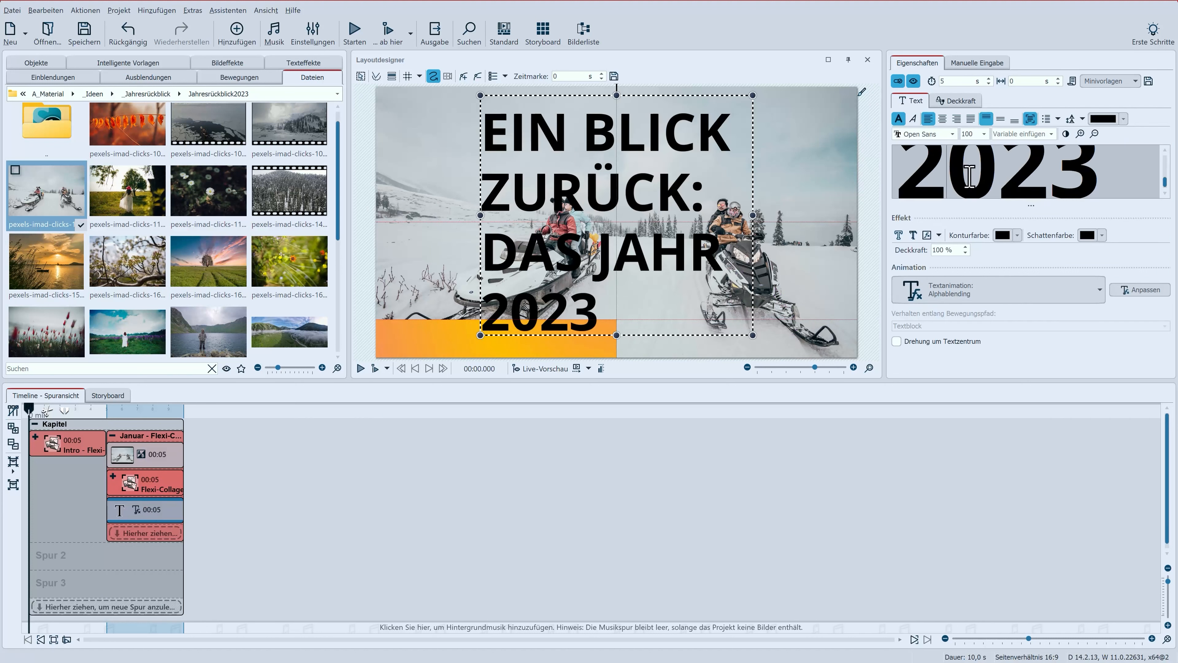
{"action": "key", "text": "ctrl+a"}
{"action": "type", "text": "JANUAR"}
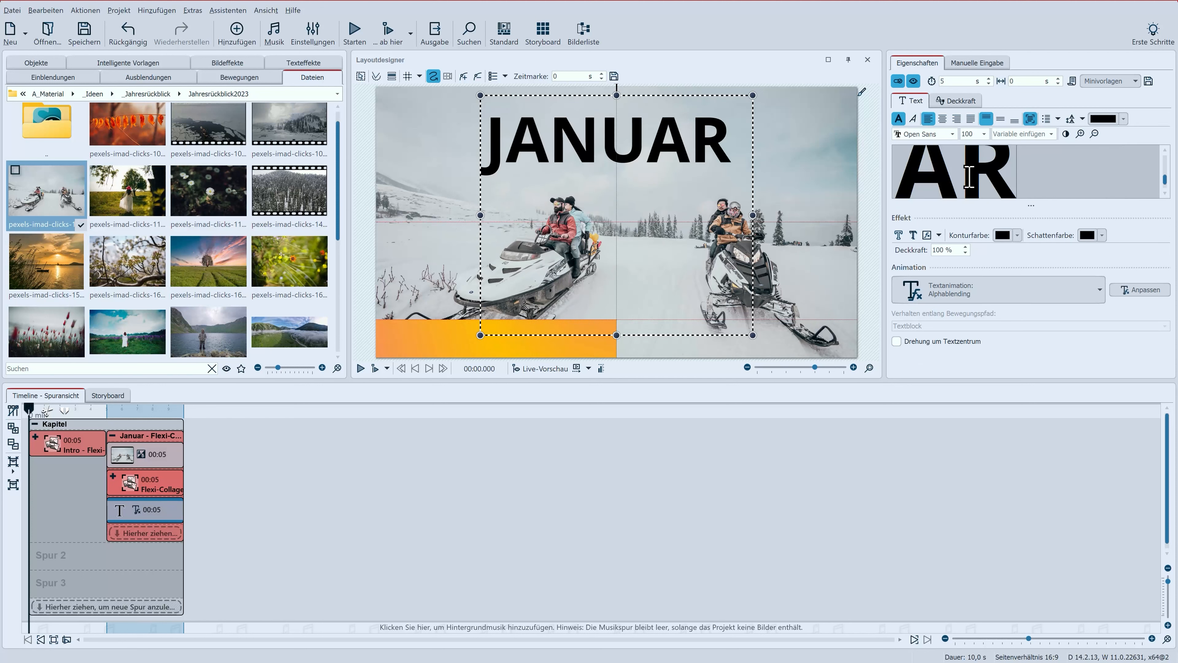
Step: Shrink the JANUAR text box to the orange strip's width, place it over the strip and centre the text horizontally
{"action": "left_click_drag", "start_coordinate": [616, 95], "coordinate": [483, 327]}
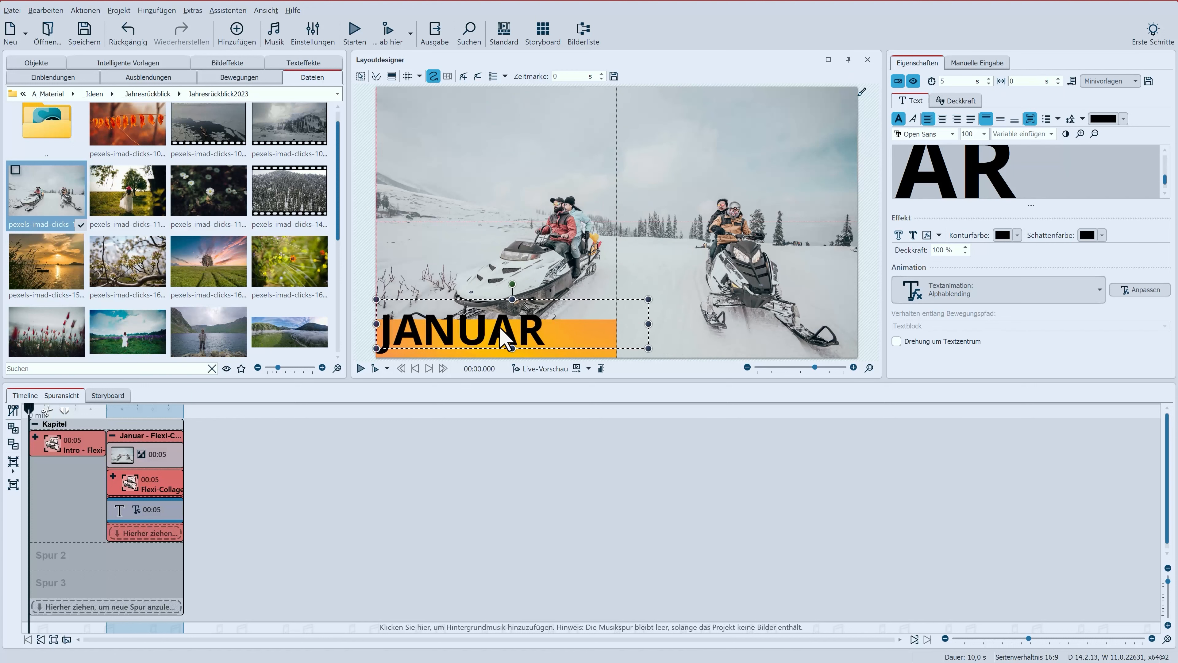
{"action": "left_click_drag", "start_coordinate": [620, 324], "coordinate": [588, 325]}
{"action": "left_click", "coordinate": [948, 121]}
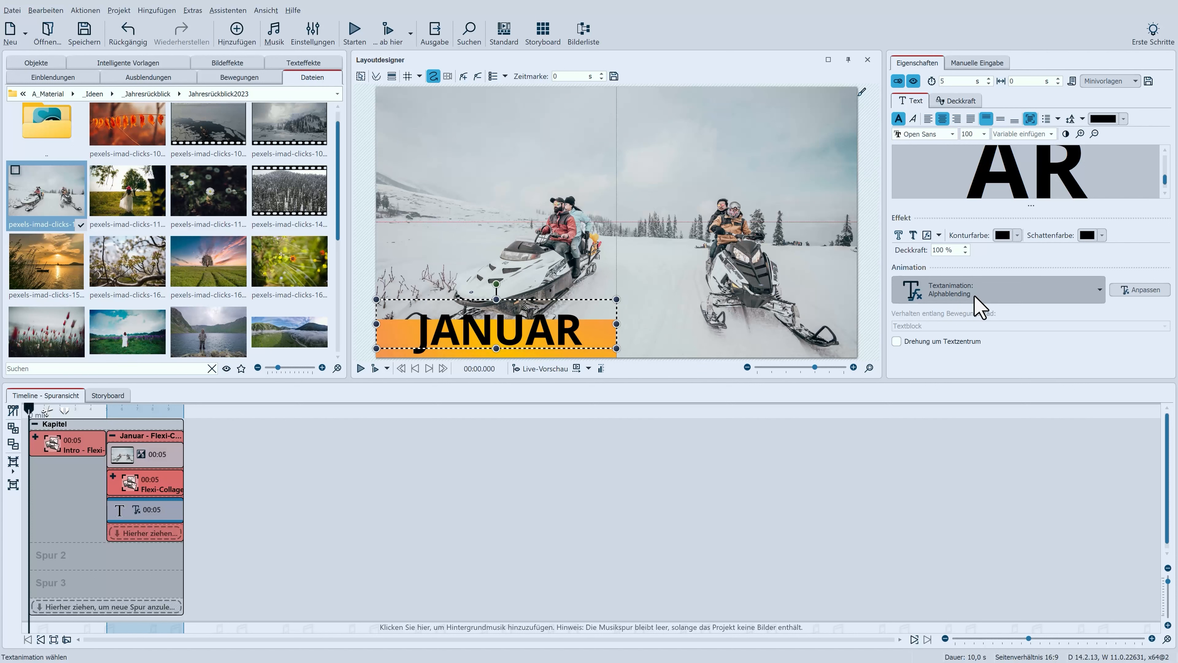
Step: Customise the JANUAR text's fade-in animation with Buchstaben segmentation, 5 simultaneous characters and a duration of 1 s
{"action": "left_click", "coordinate": [1128, 292]}
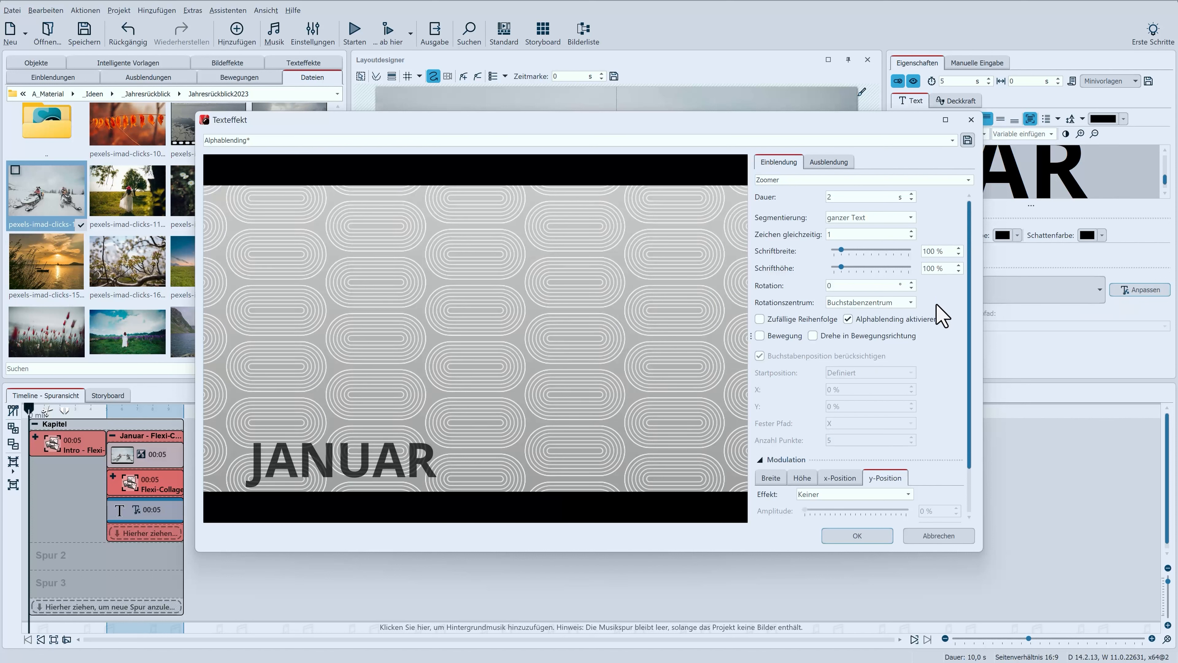
{"action": "left_click", "coordinate": [851, 218]}
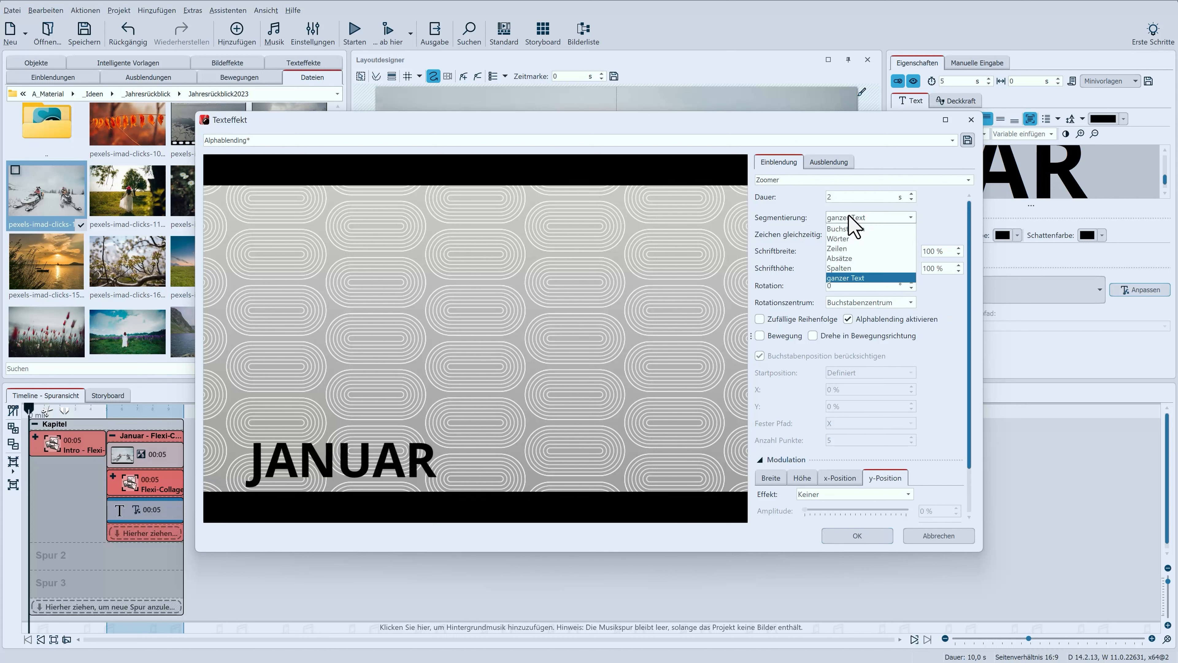
{"action": "left_click", "coordinate": [850, 228]}
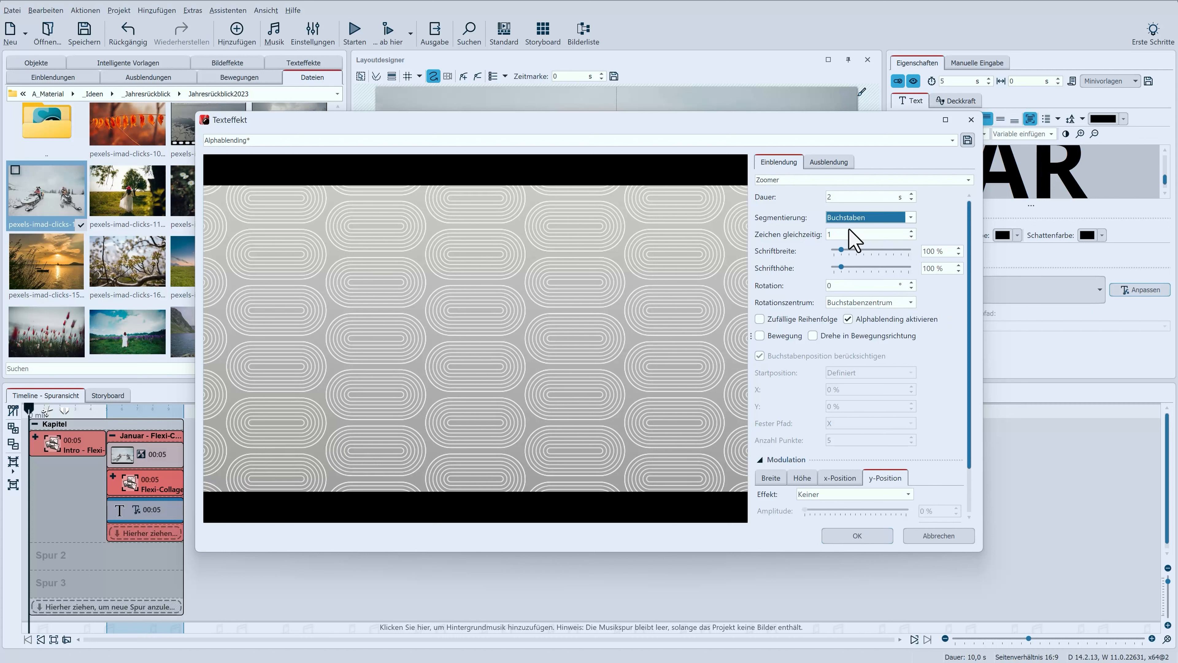
{"action": "double_click", "coordinate": [849, 234]}
{"action": "type", "text": "5"}
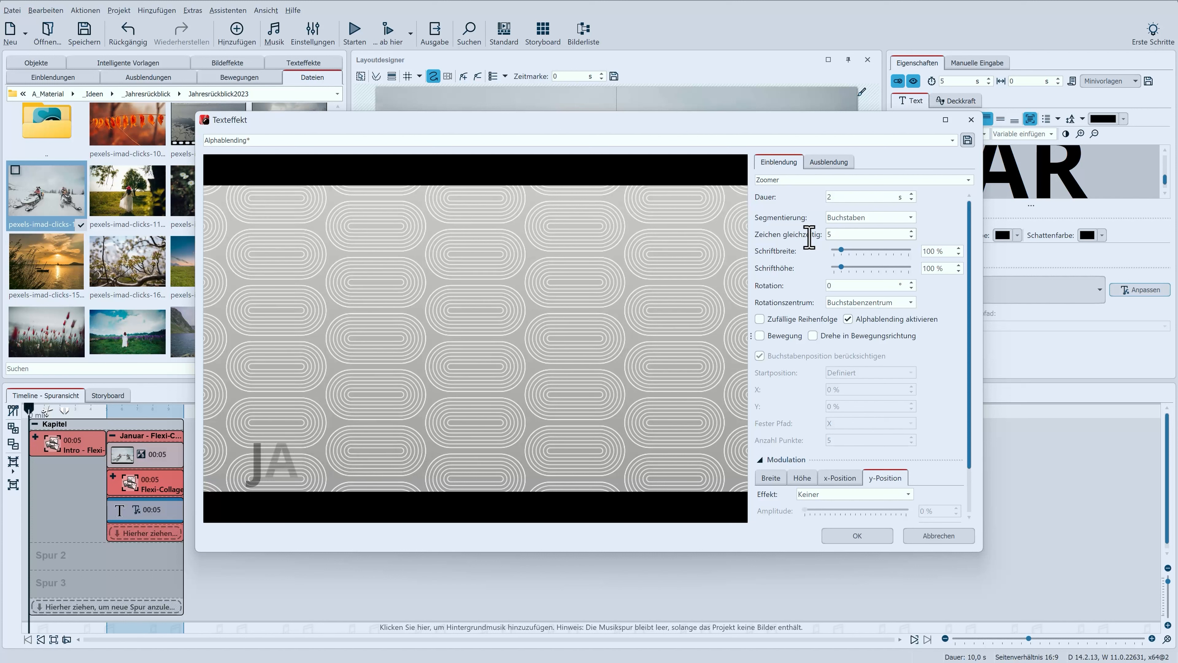
{"action": "double_click", "coordinate": [831, 197]}
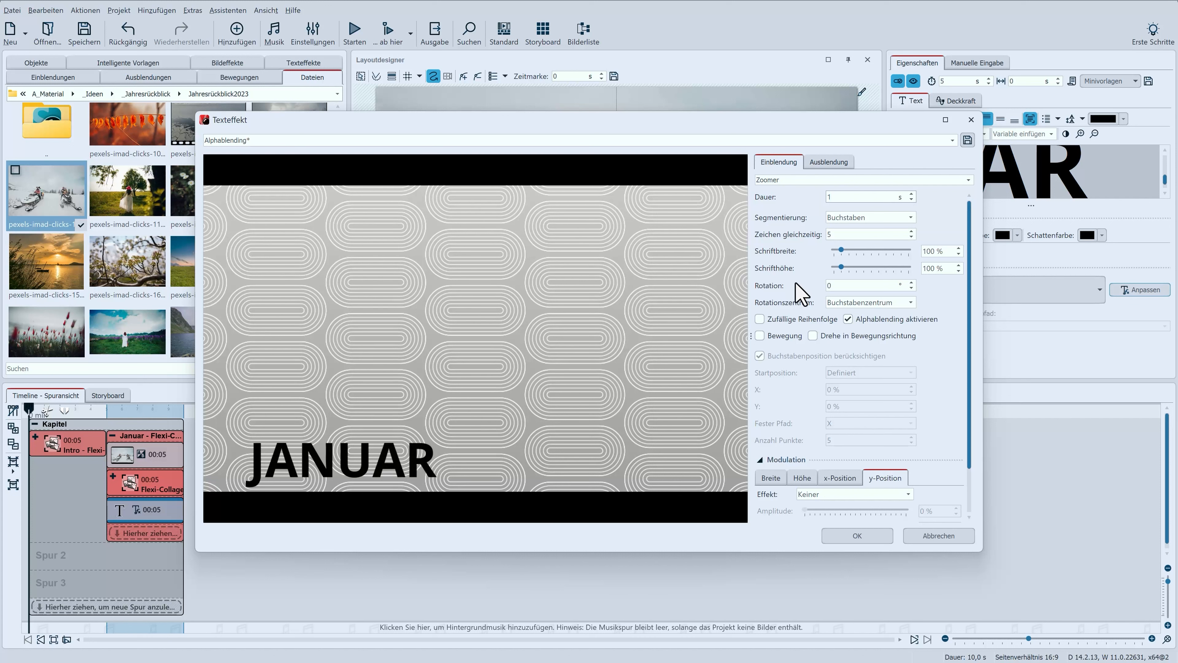
Step: Enable Bewegung for the text's fade-in with the start position Rechts and apply the text effect
{"action": "left_click", "coordinate": [779, 336]}
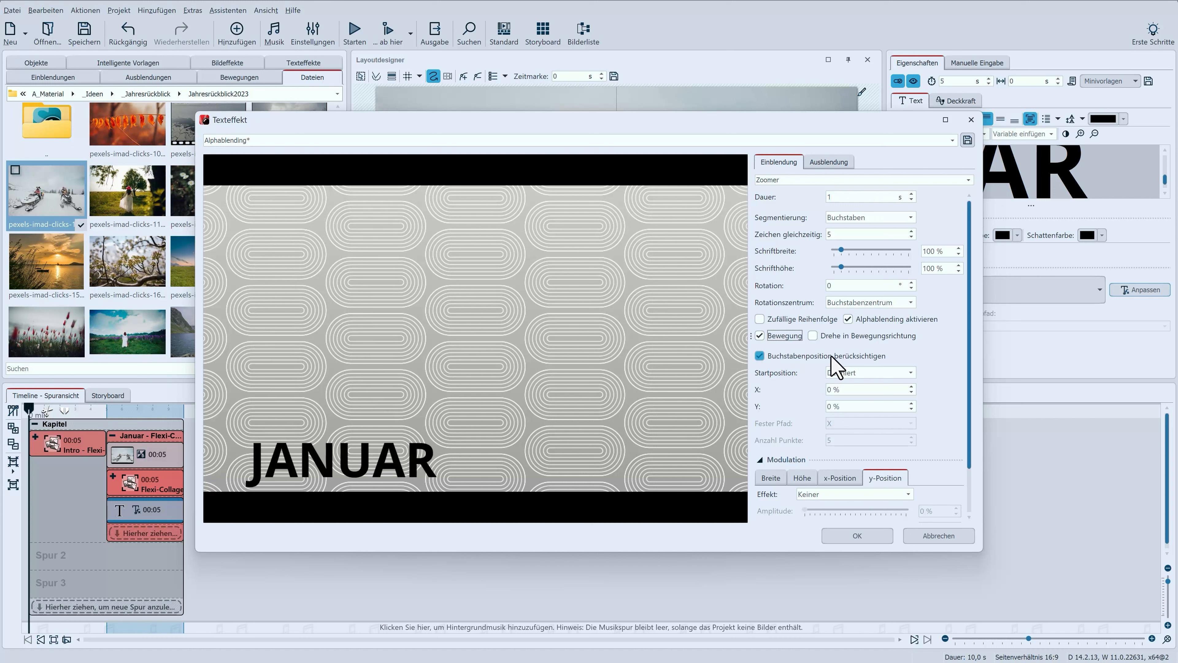
{"action": "left_click", "coordinate": [911, 373]}
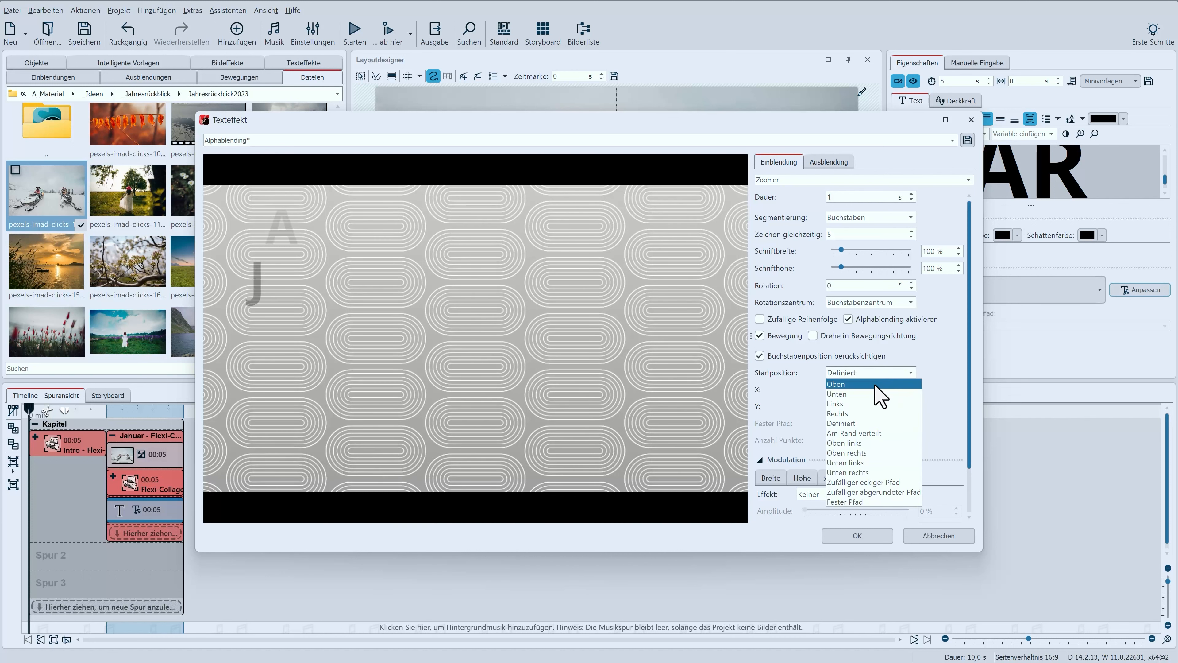
{"action": "left_click", "coordinate": [876, 413]}
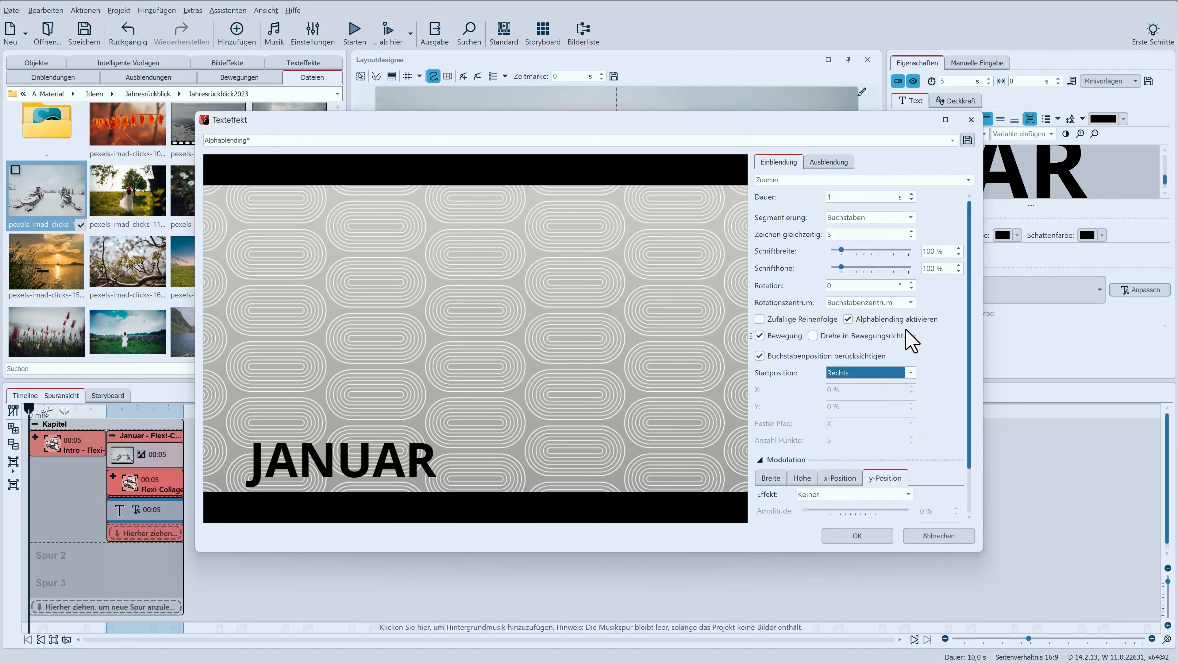
{"action": "left_click", "coordinate": [858, 536]}
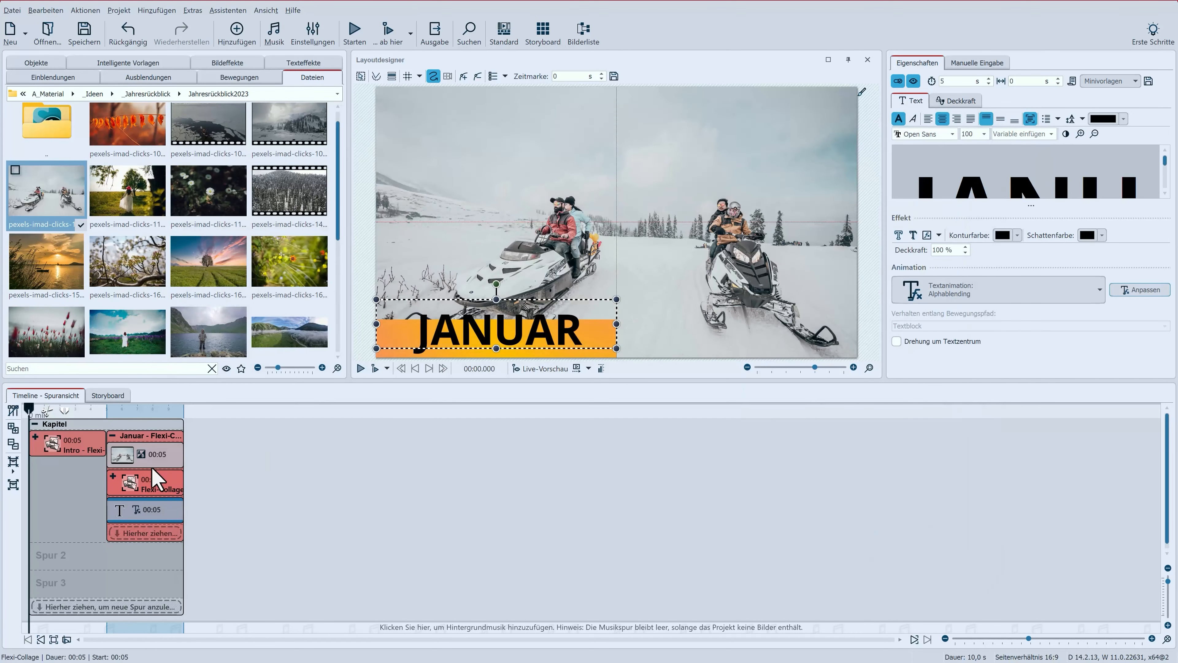
Step: Collapse the Januar Flexi-Collage, move it to track 2 and start it at 4 s so it overlaps the intro
{"action": "left_click", "coordinate": [112, 436]}
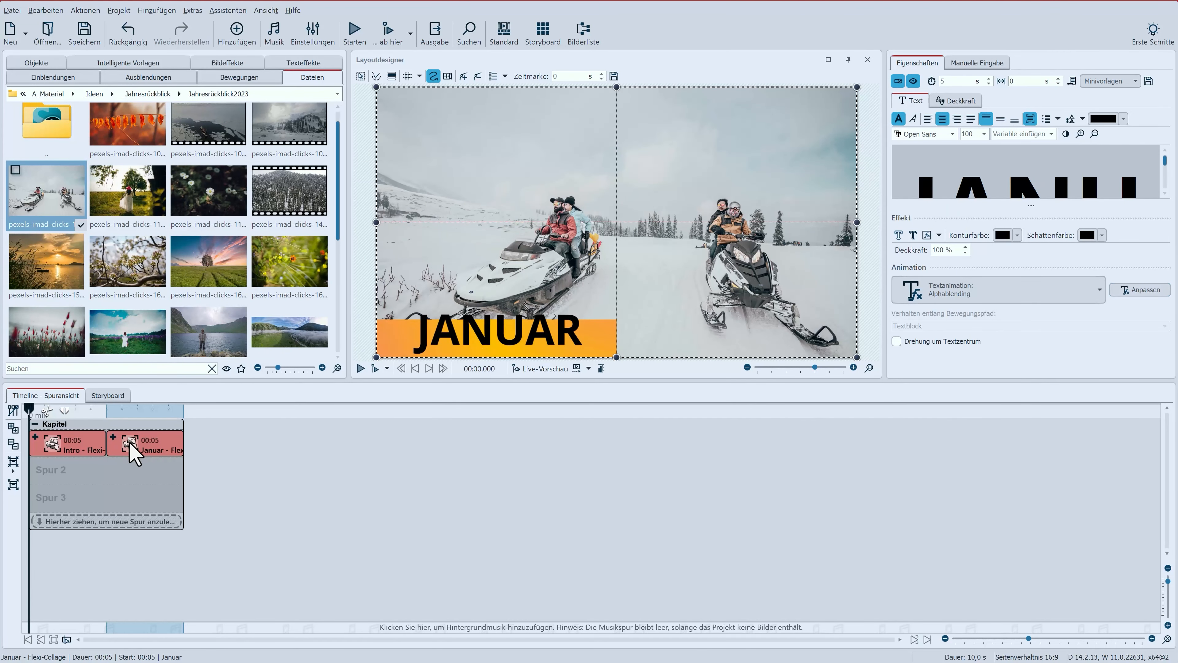
{"action": "left_click", "coordinate": [125, 448]}
{"action": "left_click_drag", "start_coordinate": [119, 445], "coordinate": [128, 480]}
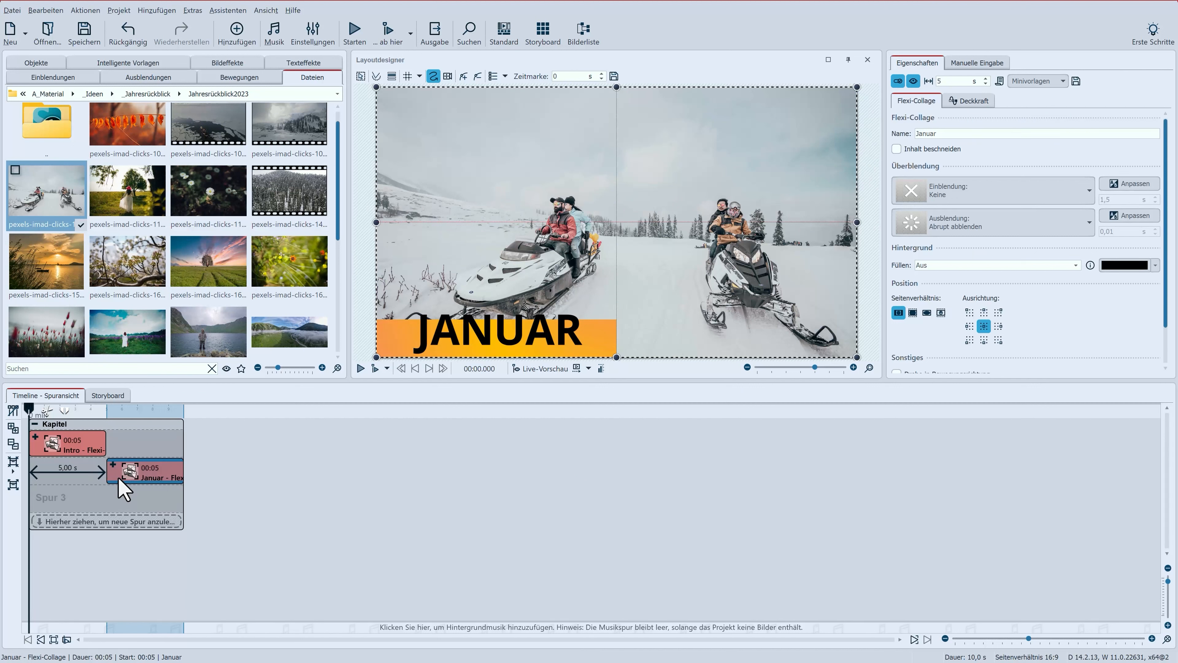
{"action": "mouse_move", "coordinate": [113, 475]}
{"action": "left_mouse_down"}
{"action": "mouse_move", "coordinate": [146, 488]}
{"action": "mouse_move", "coordinate": [135, 474]}
{"action": "left_mouse_up"}
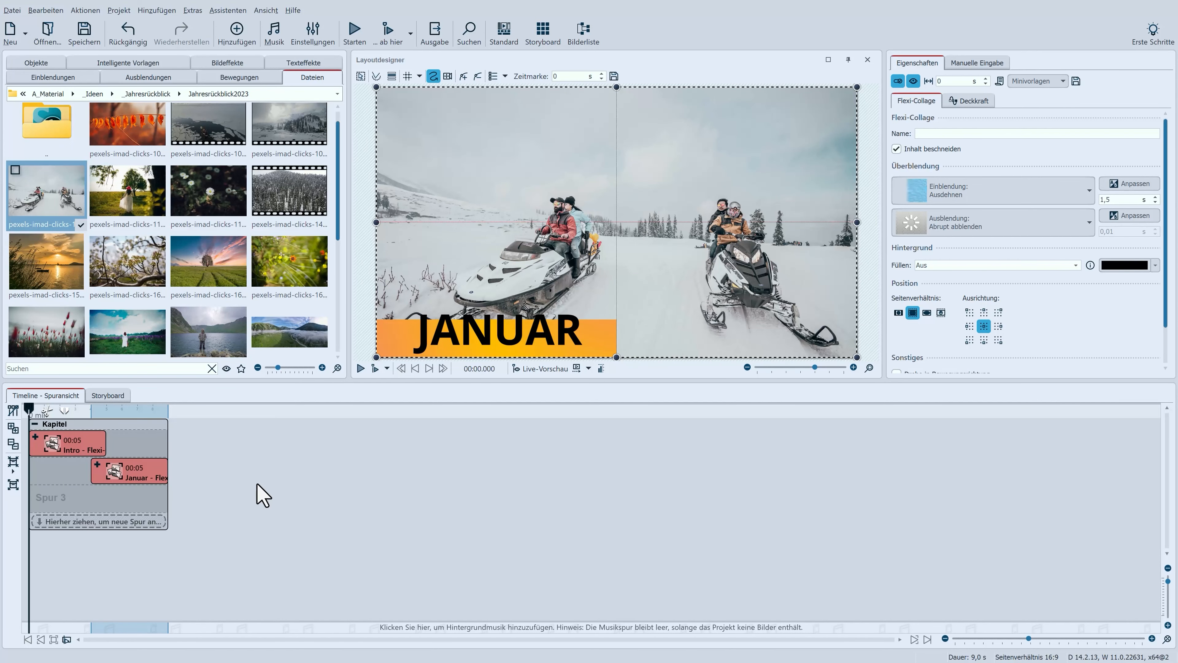
{"action": "left_click", "coordinate": [149, 473]}
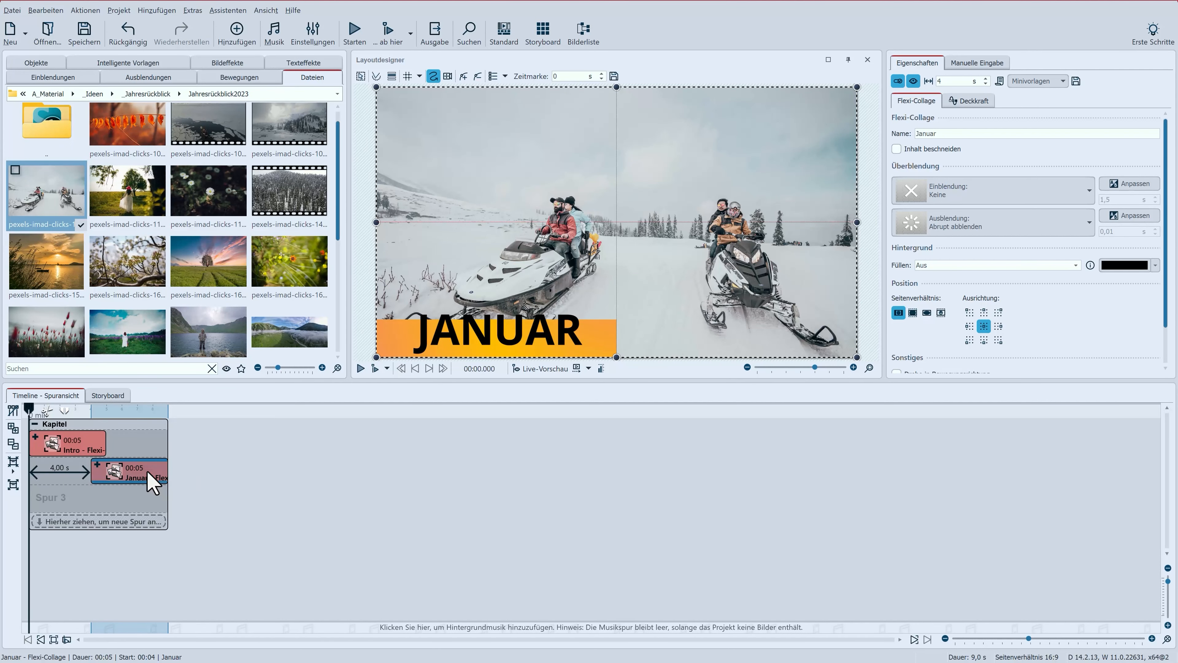
Step: Duplicate the Januar Flexi-Collage, rename the copy Februar, move it to track 3 and start it at 8 s
{"action": "key", "text": "ctrl+v"}
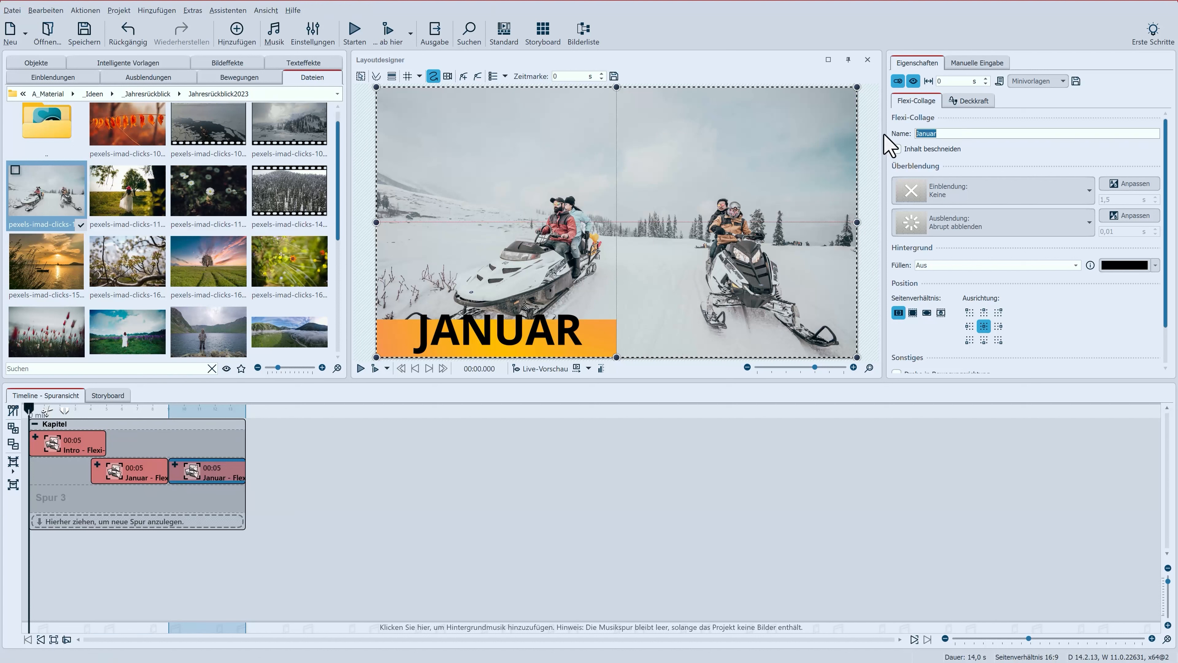
{"action": "type", "text": "Februar"}
{"action": "mouse_move", "coordinate": [202, 469]}
{"action": "left_mouse_down"}
{"action": "mouse_move", "coordinate": [175, 490]}
{"action": "mouse_move", "coordinate": [205, 500]}
{"action": "left_mouse_up"}
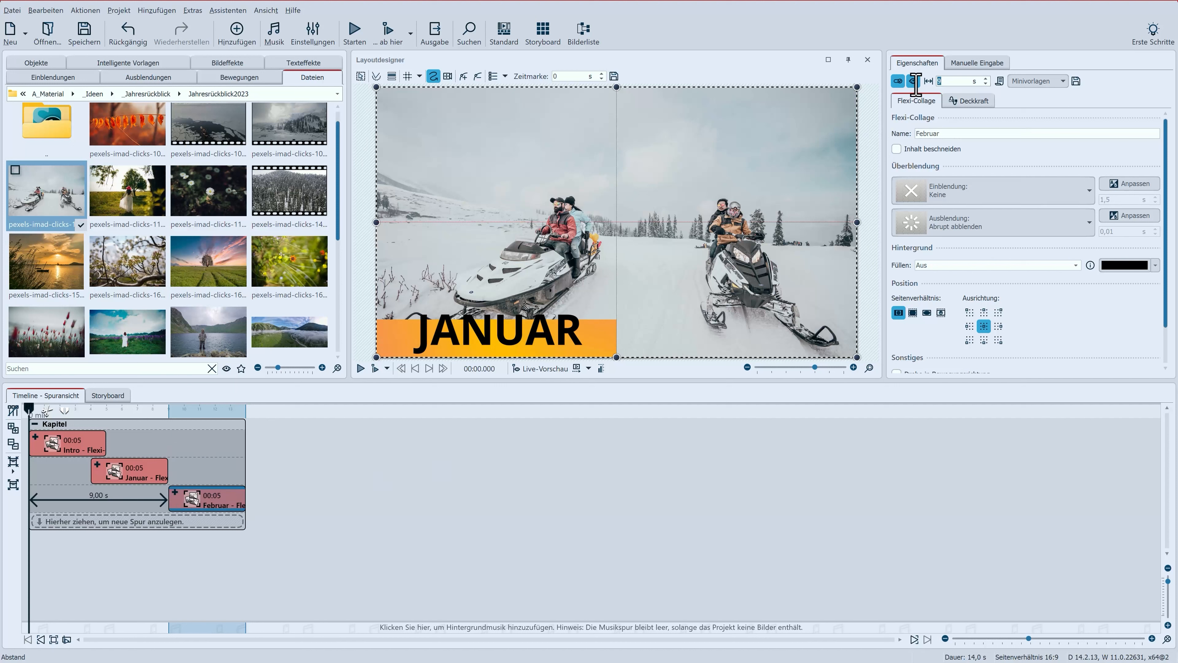
{"action": "key", "text": "Return"}
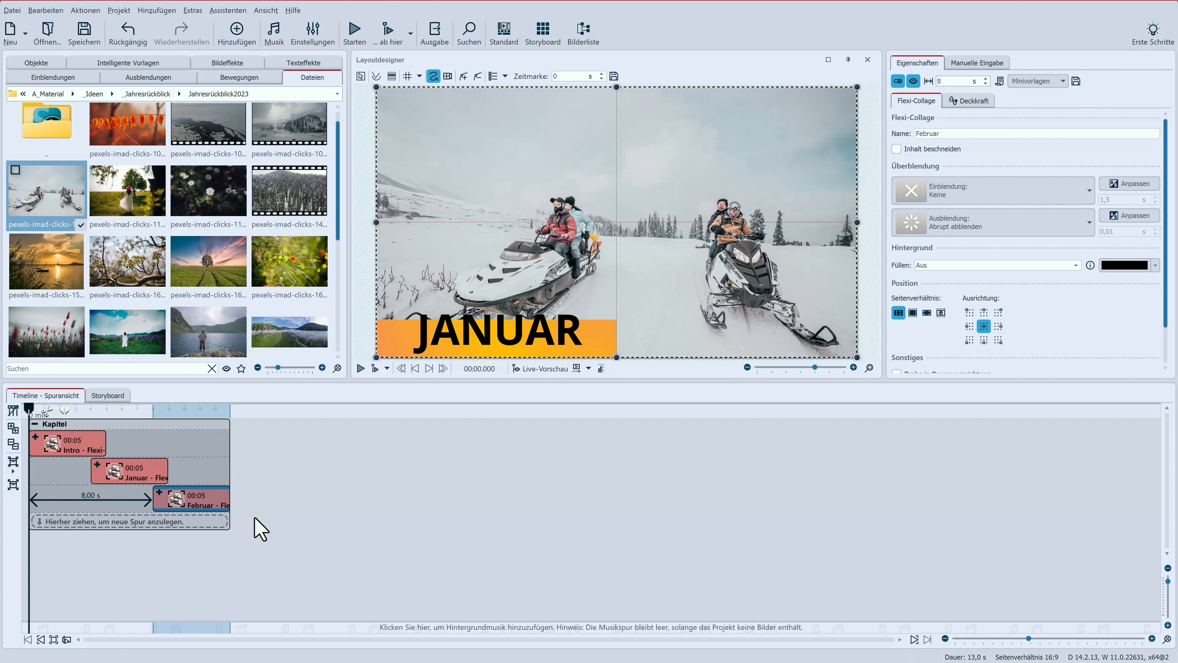
Step: Expand the Februar Flexi-Collage and change its title text to FEBRUAR
{"action": "left_click", "coordinate": [159, 492]}
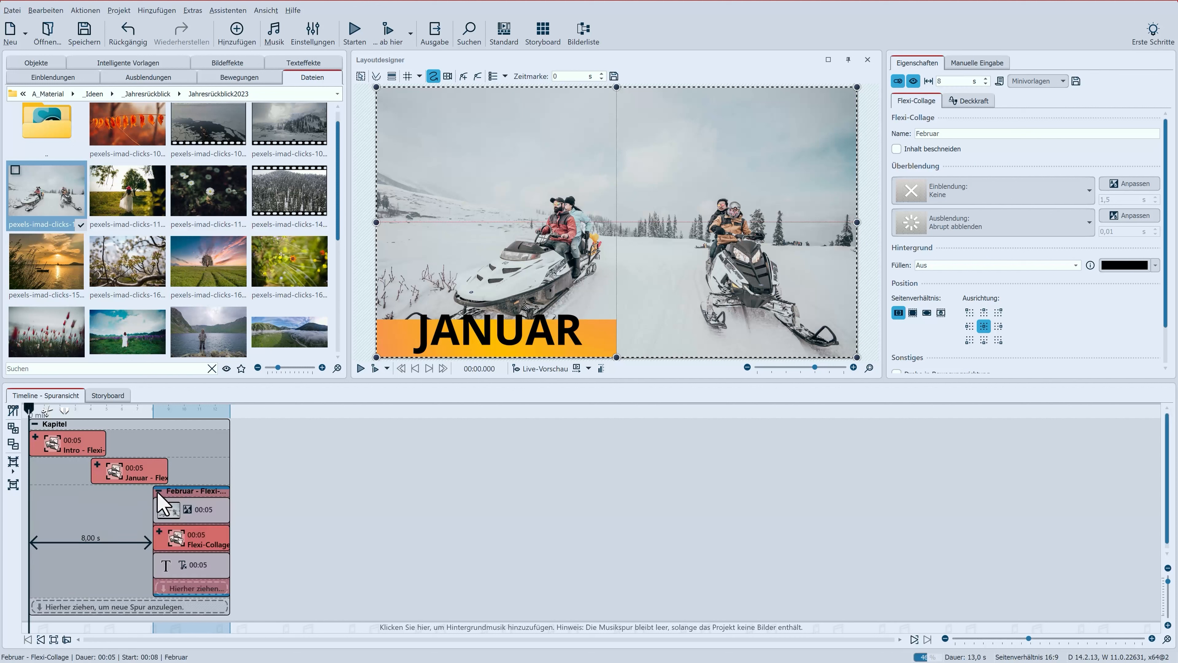
{"action": "left_click", "coordinate": [188, 569]}
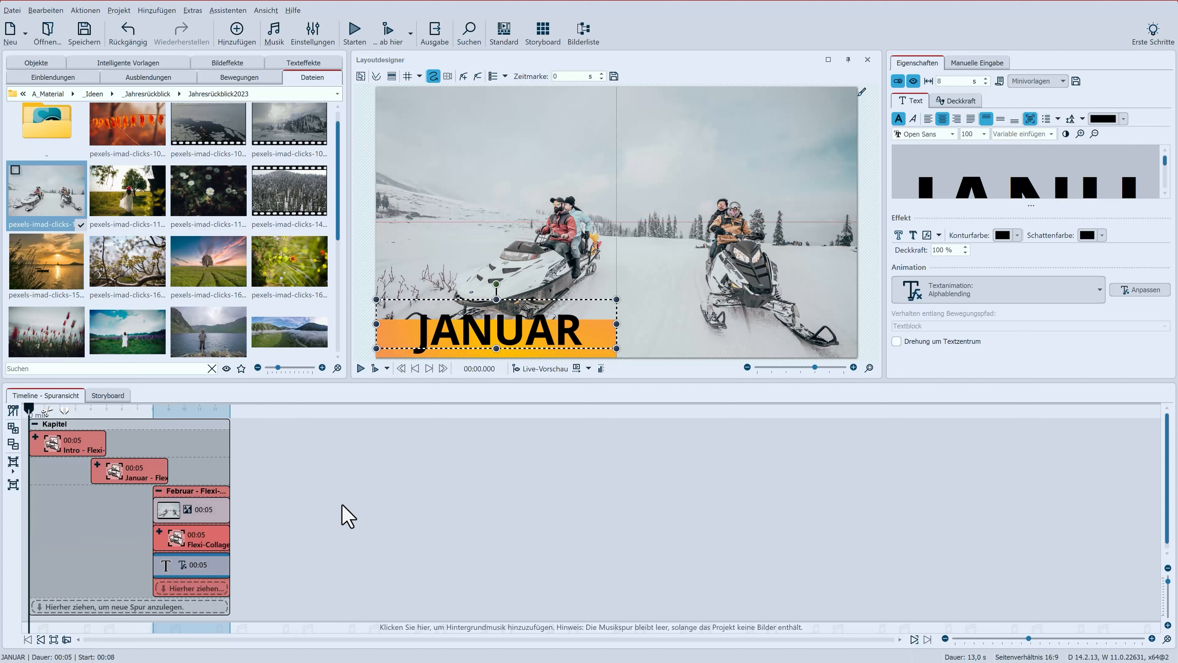
{"action": "left_click", "coordinate": [1041, 171]}
{"action": "key", "text": "ctrl+a"}
{"action": "type", "text": "FE"}
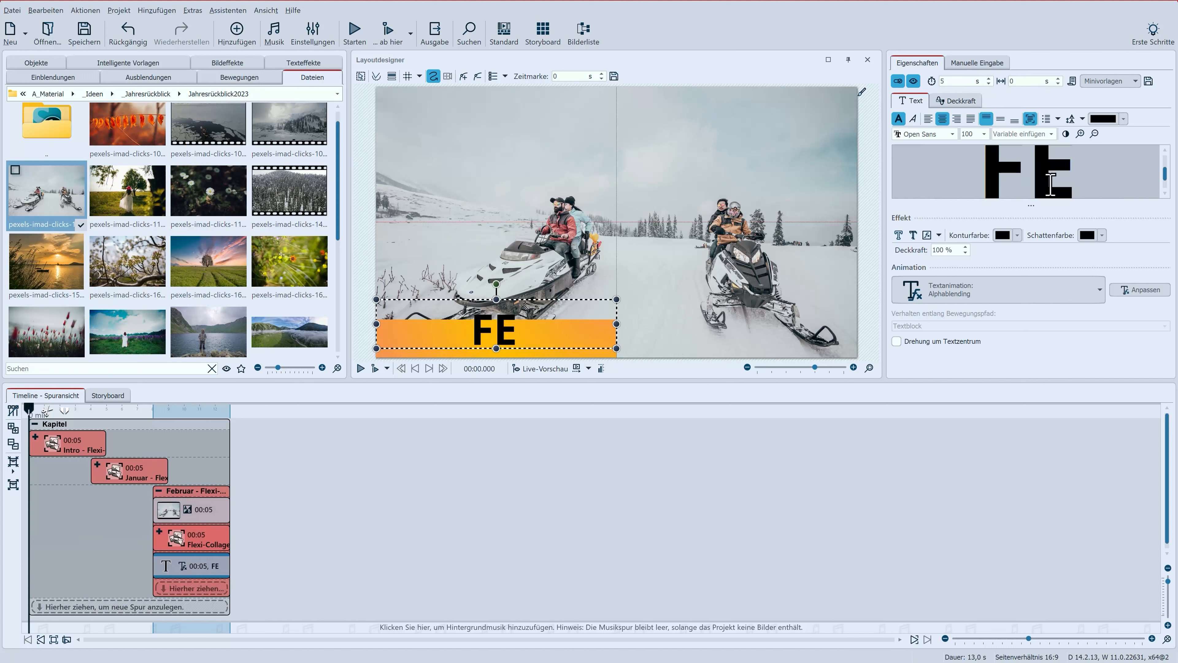
{"action": "type", "text": "BRUAR"}
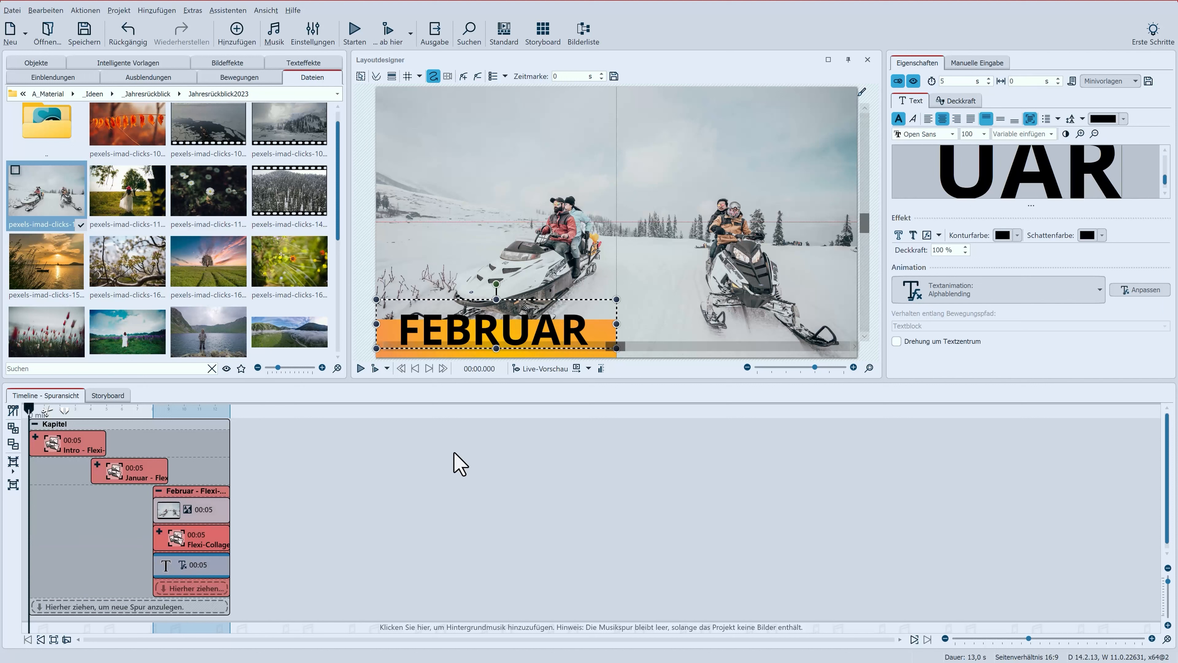
Step: Replace Februar's snowmobile photo with the blossom photo and insert the video pexels-imad-clicks-10653331 (Original).mp4 in front of it
{"action": "left_click", "coordinate": [174, 518]}
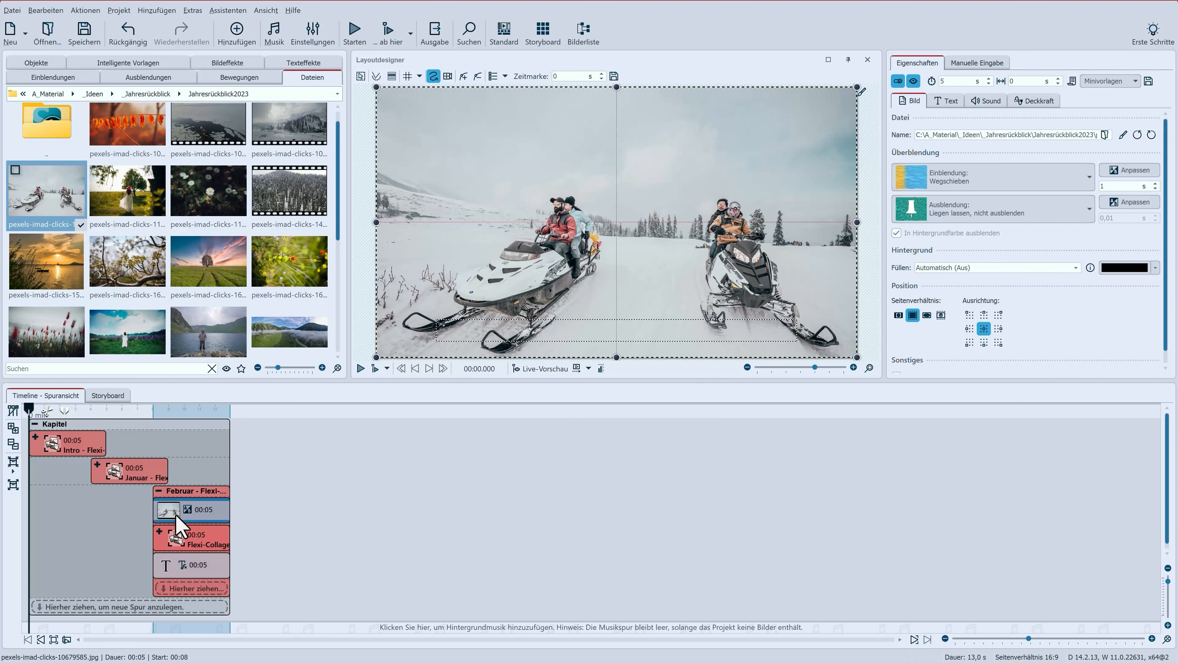
{"action": "left_click_drag", "start_coordinate": [139, 269], "coordinate": [194, 513]}
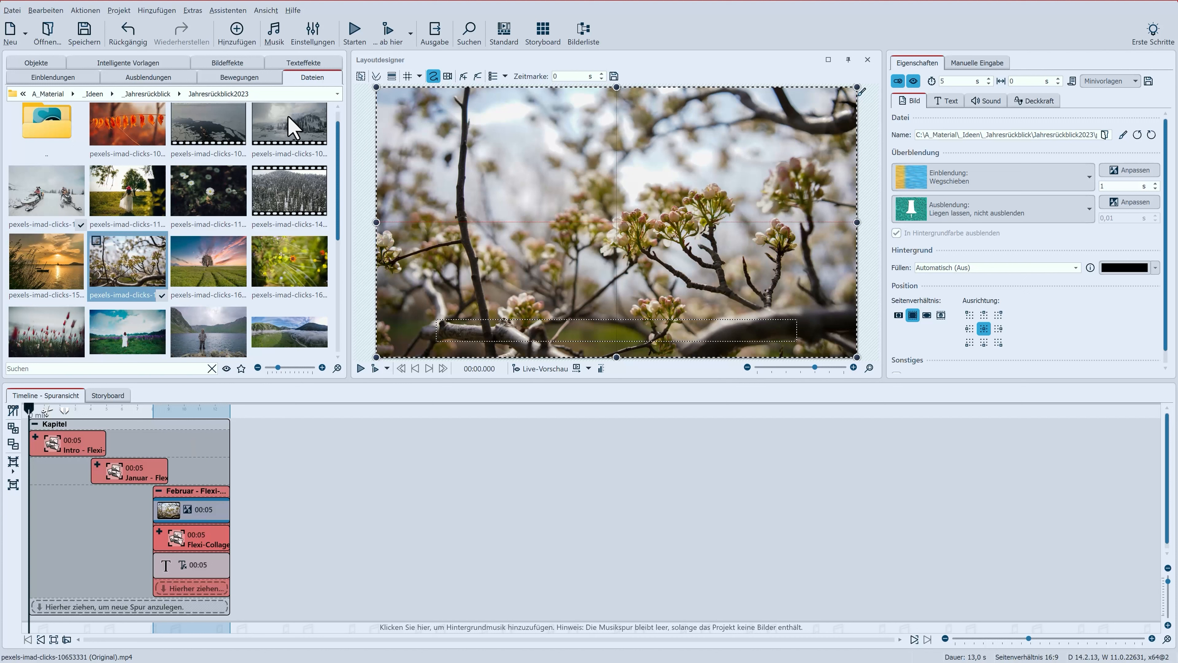
{"action": "left_click", "coordinate": [288, 149]}
{"action": "left_click_drag", "start_coordinate": [288, 148], "coordinate": [184, 512]}
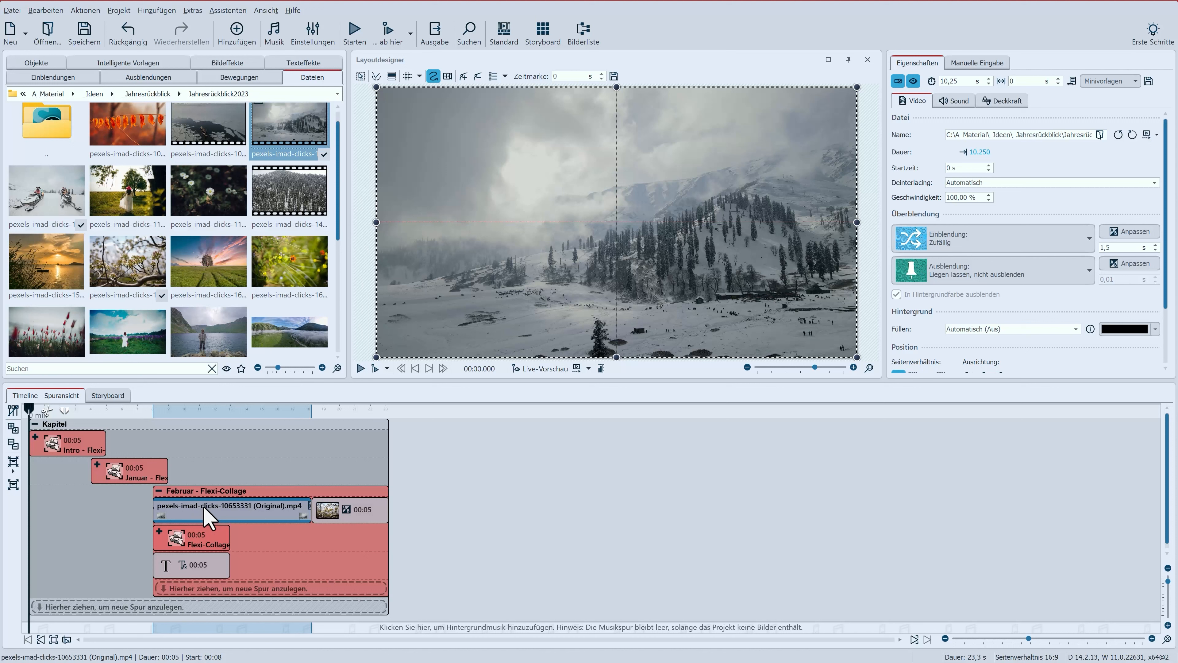
Step: Set the Februar video's fade-in to Wegschieben with a duration of 1 s
{"action": "left_click", "coordinate": [995, 241]}
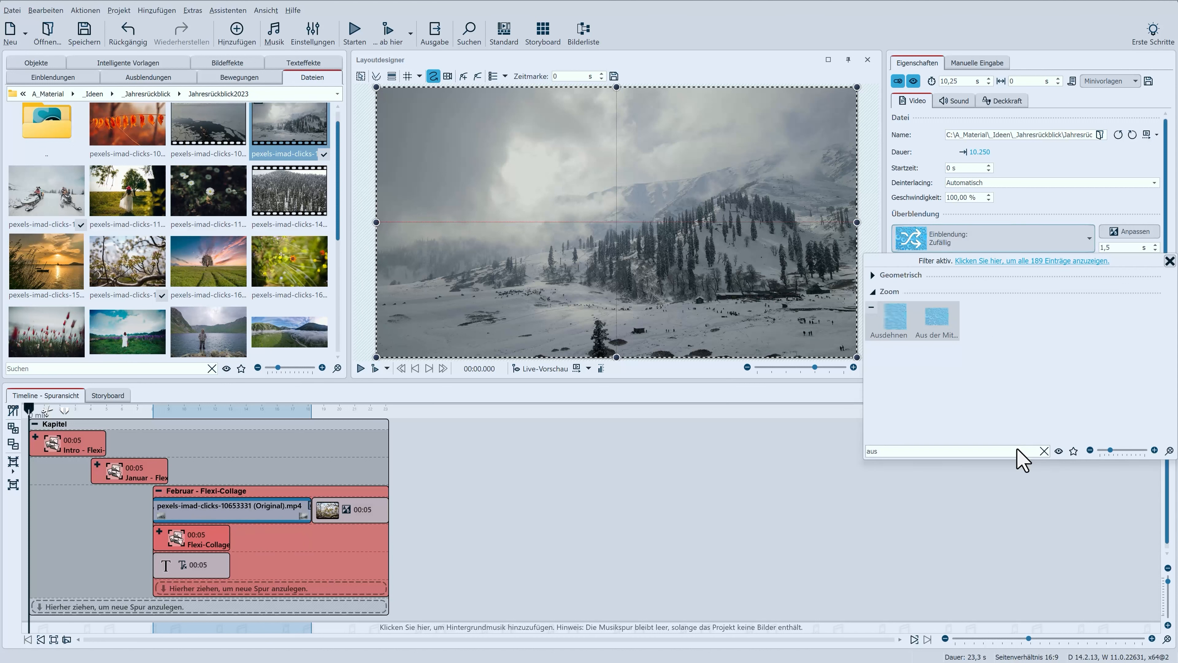
{"action": "left_click_drag", "start_coordinate": [933, 451], "coordinate": [849, 451]}
{"action": "type", "text": "weg"}
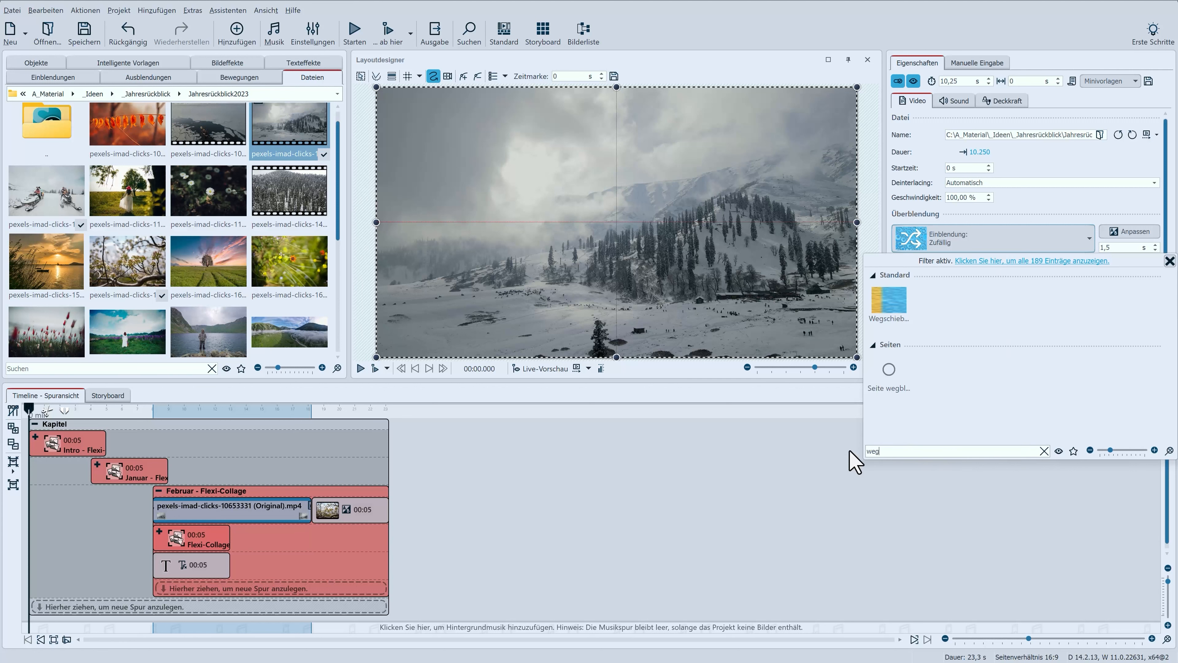
{"action": "left_click", "coordinate": [901, 305]}
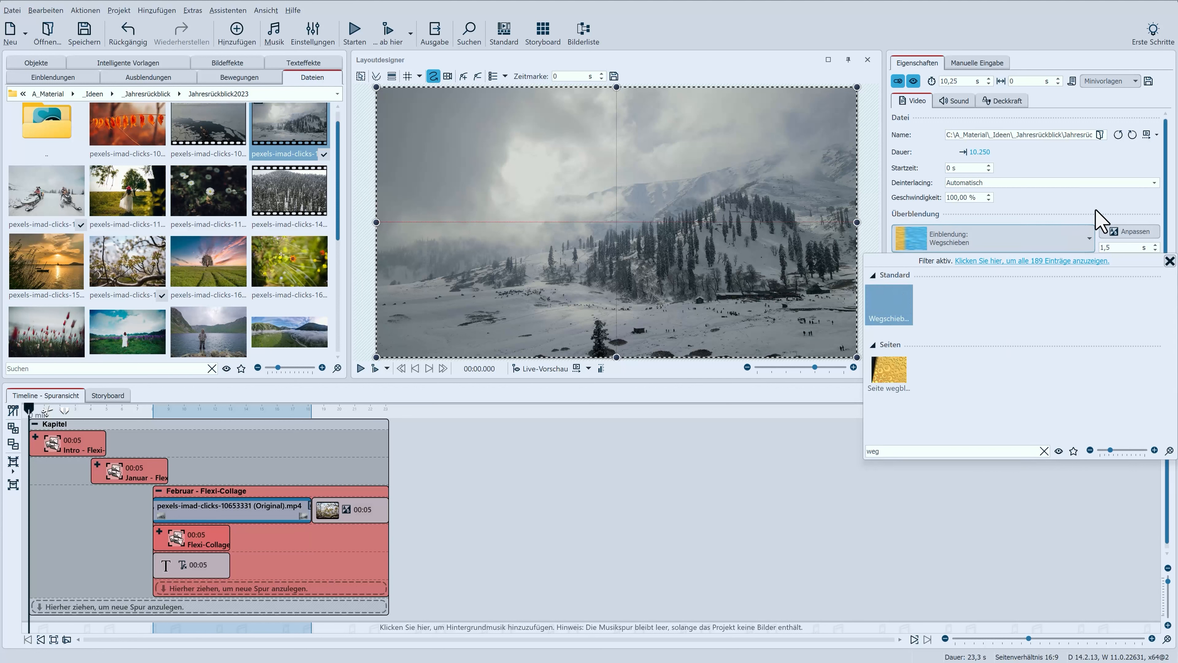
{"action": "double_click", "coordinate": [1100, 248]}
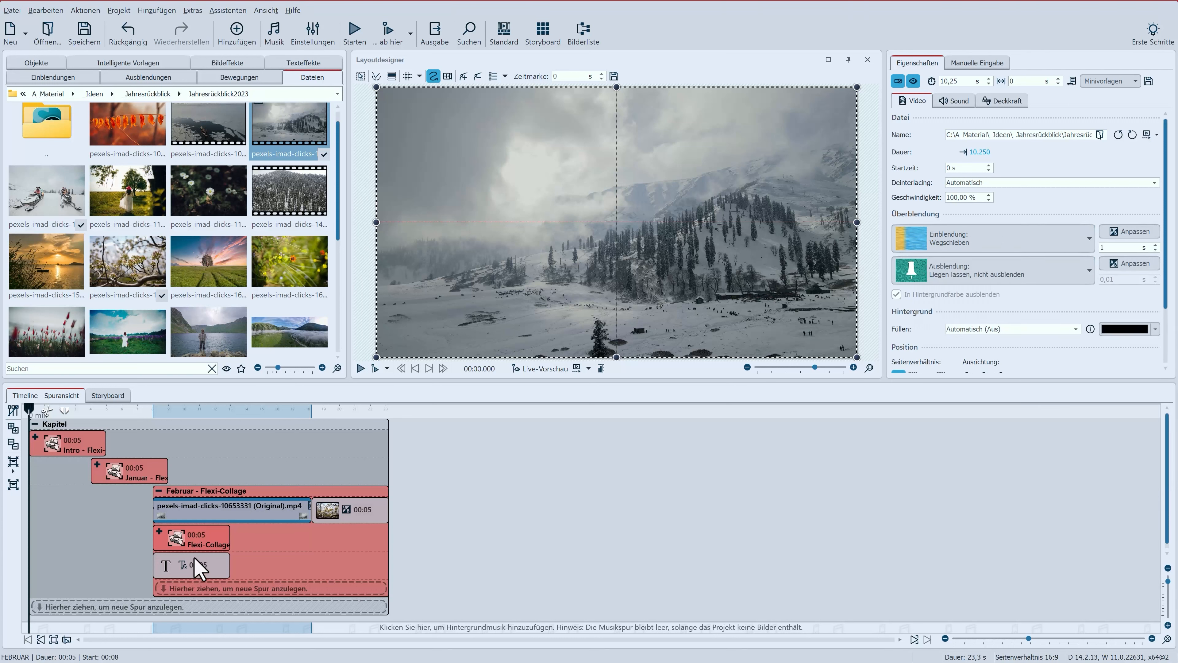
Step: Extend Februar's orange strip collage and the FEBRUAR text to 10.25 s so they match the video's length
{"action": "left_click", "coordinate": [159, 530]}
{"action": "left_click", "coordinate": [217, 572]}
{"action": "left_click_drag", "start_coordinate": [230, 567], "coordinate": [311, 564]}
{"action": "left_click", "coordinate": [159, 531]}
{"action": "left_click", "coordinate": [229, 566]}
{"action": "left_click_drag", "start_coordinate": [228, 567], "coordinate": [304, 564]}
Step: Delete the blossom photo from the Februar Flexi-Collage and collapse the collage
{"action": "left_click", "coordinate": [332, 516]}
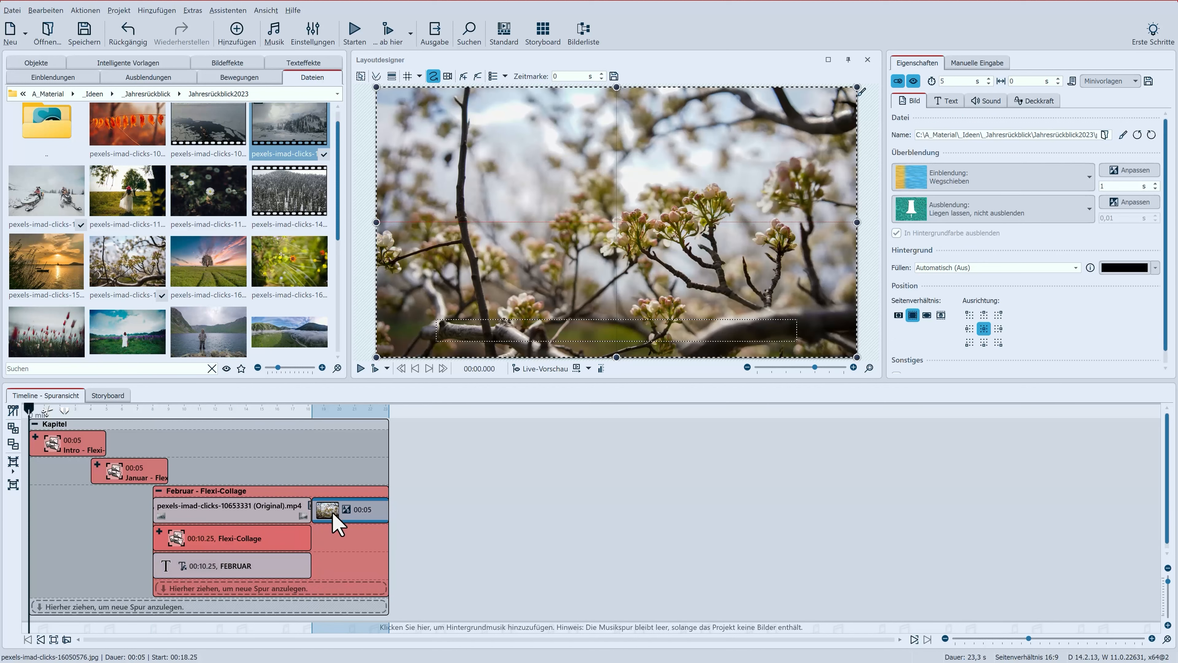
{"action": "key", "text": "Delete"}
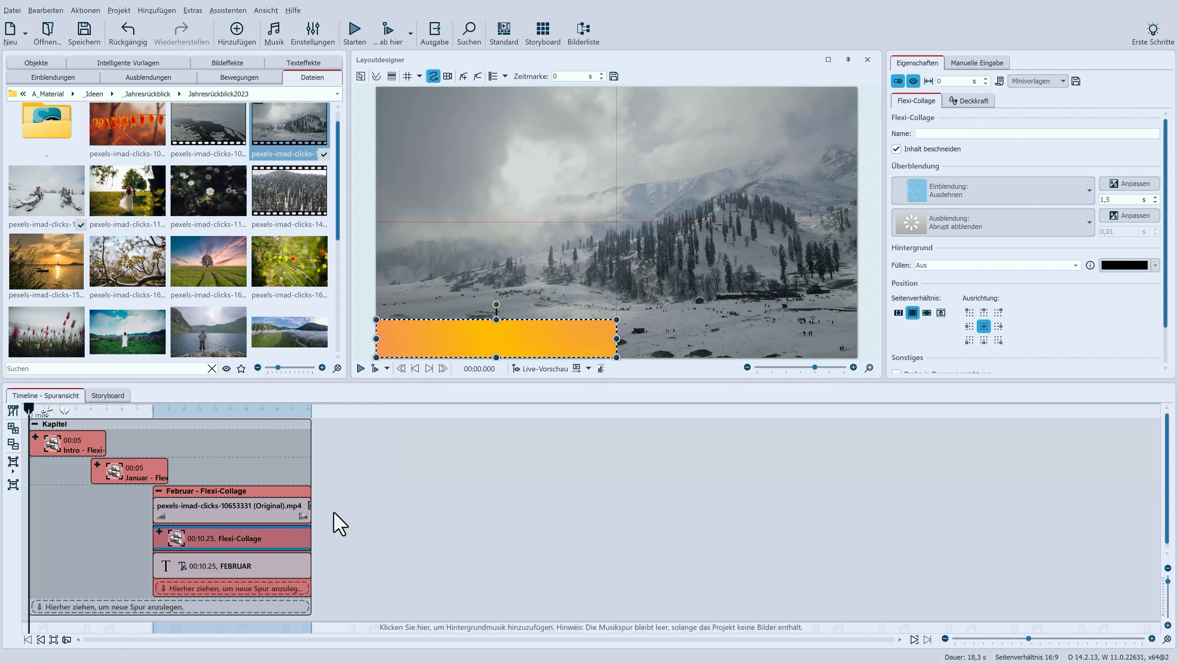
{"action": "left_click", "coordinate": [159, 491]}
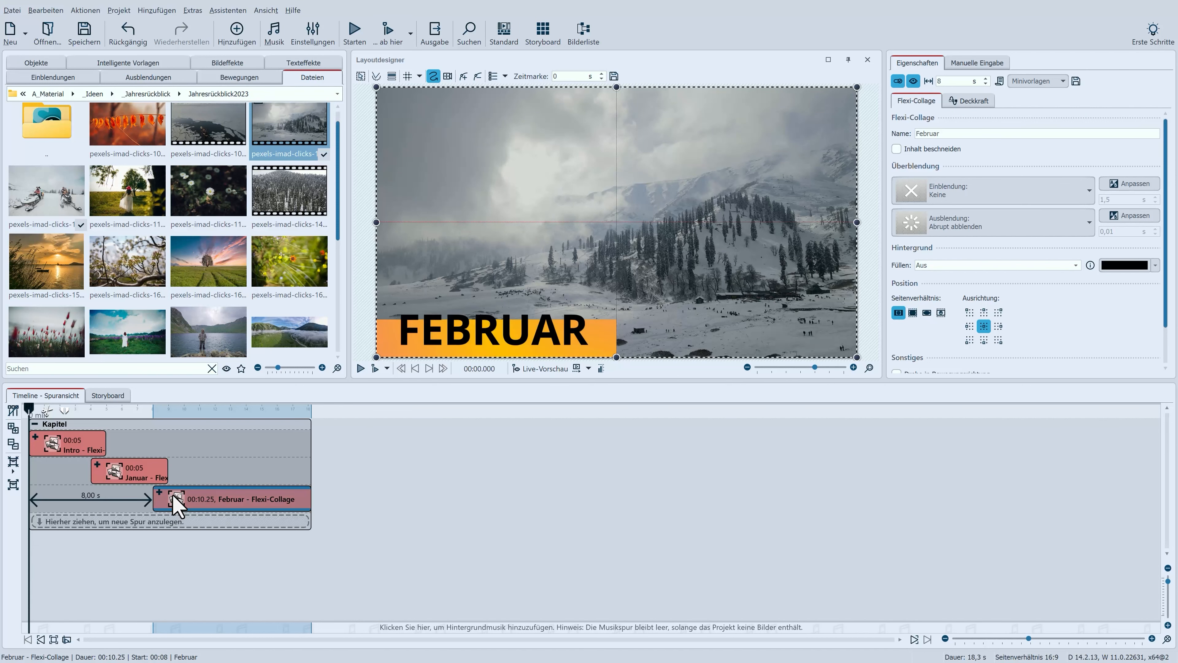
Step: Duplicate the Februar Flexi-Collage, rename the copy März and collapse it
{"action": "key", "text": "ctrl+v"}
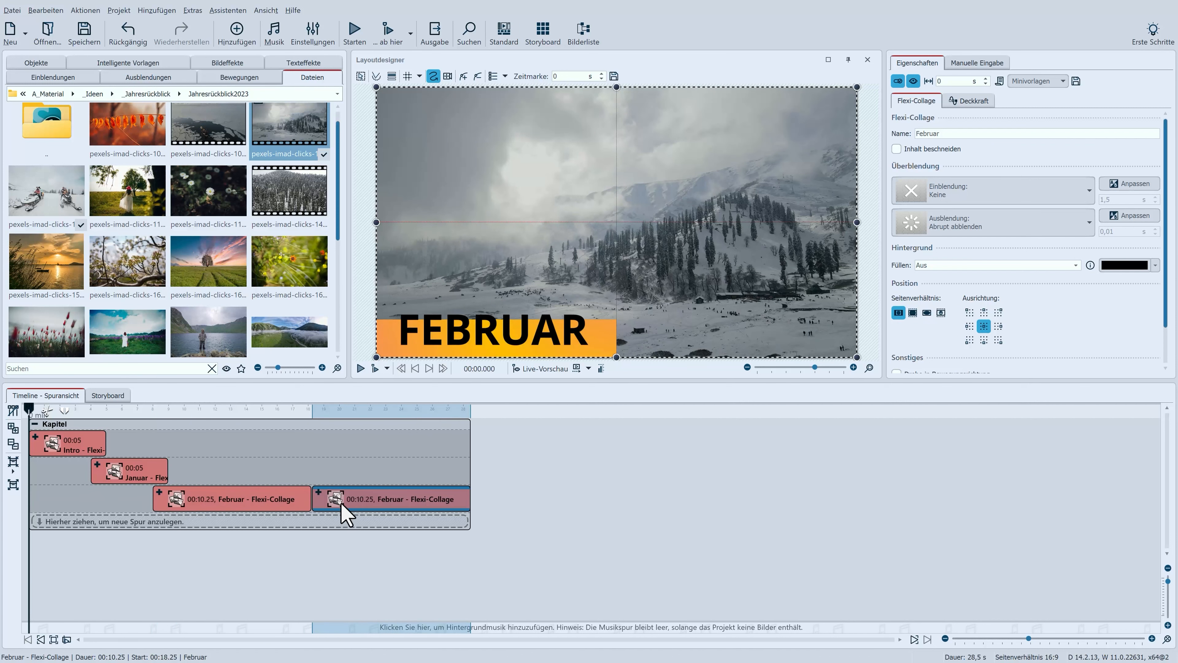
{"action": "double_click", "coordinate": [961, 134]}
{"action": "type", "text": "Mä"}
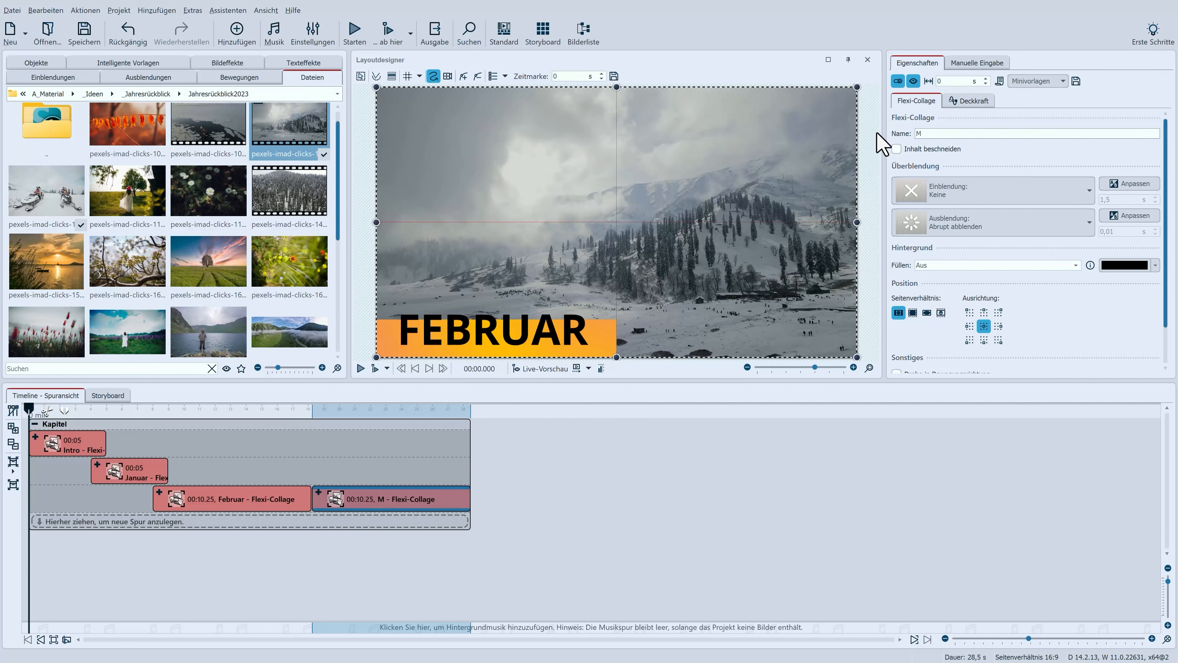
{"action": "type", "text": "ärz"}
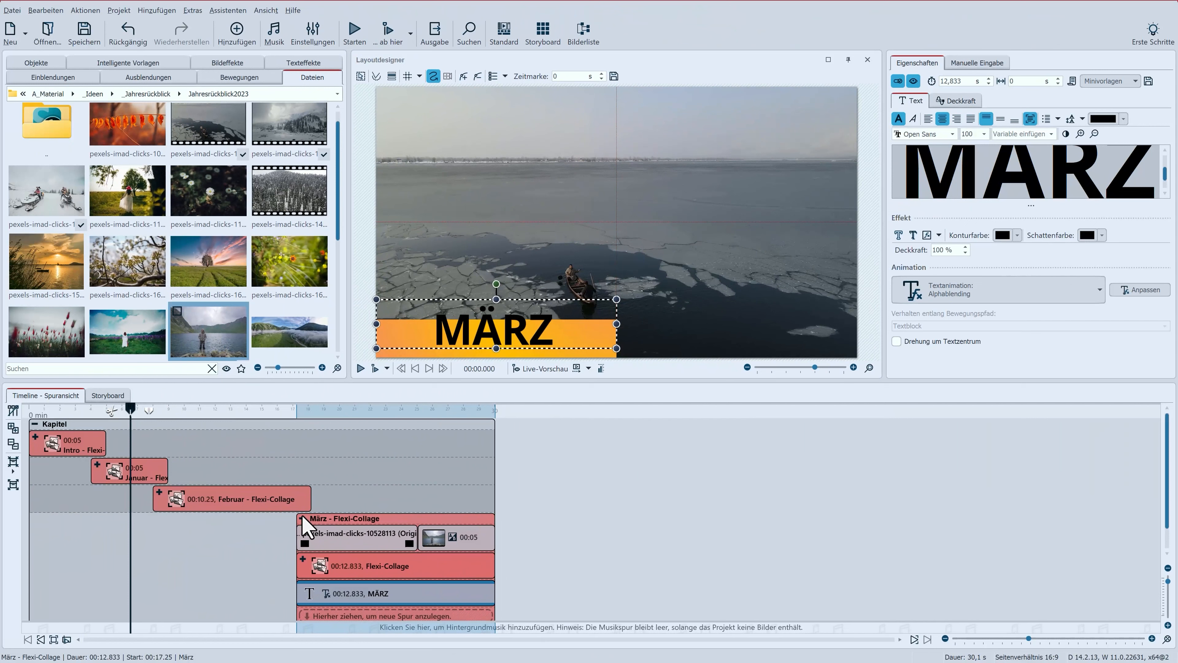
{"action": "left_click", "coordinate": [303, 517]}
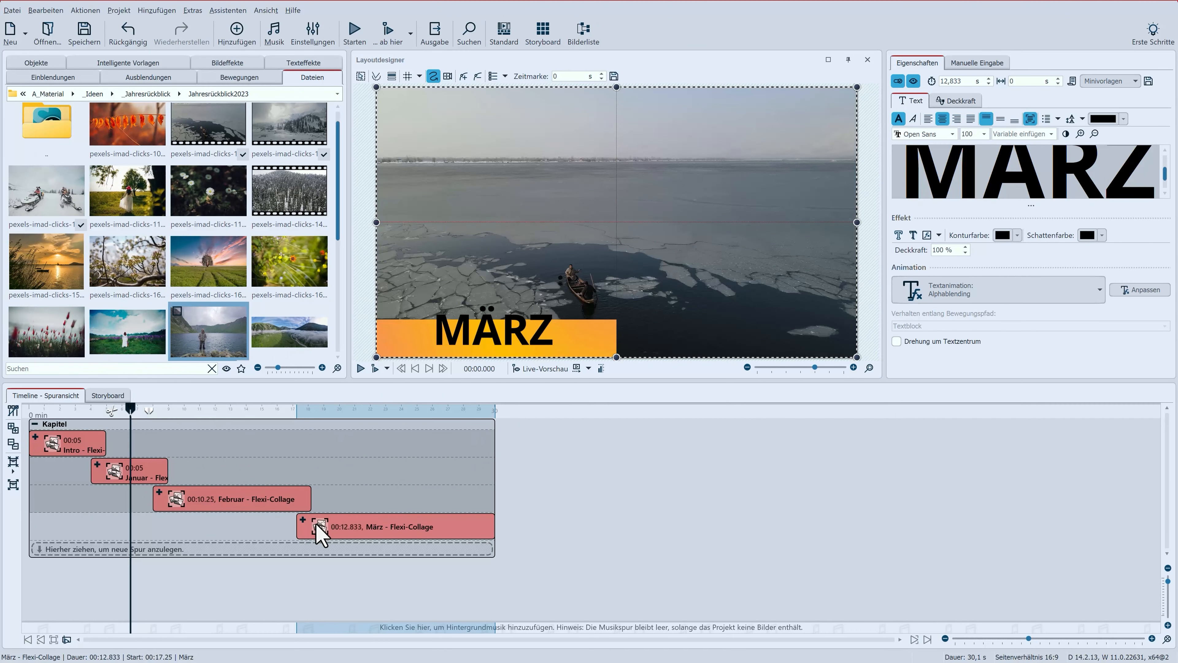
Step: Copy the Intro Flexi-Collage to the end of track 1, directly after März finishes, and expand the copy
{"action": "left_click", "coordinate": [83, 453]}
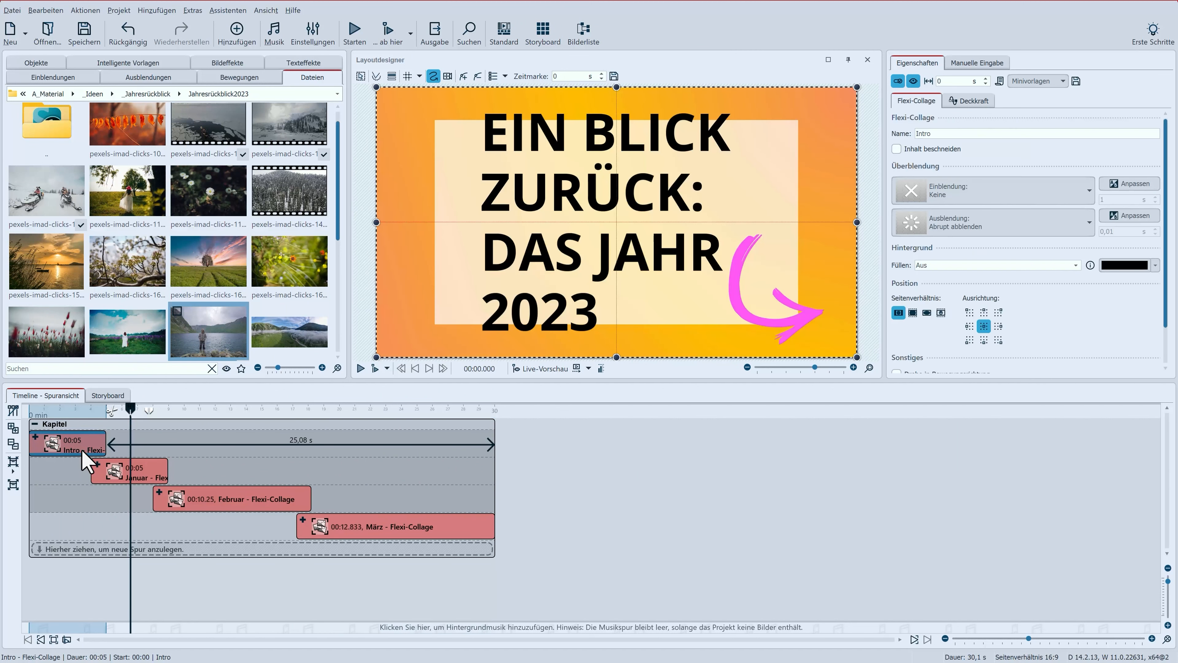
{"action": "left_click_drag", "start_coordinate": [83, 453], "coordinate": [536, 453]}
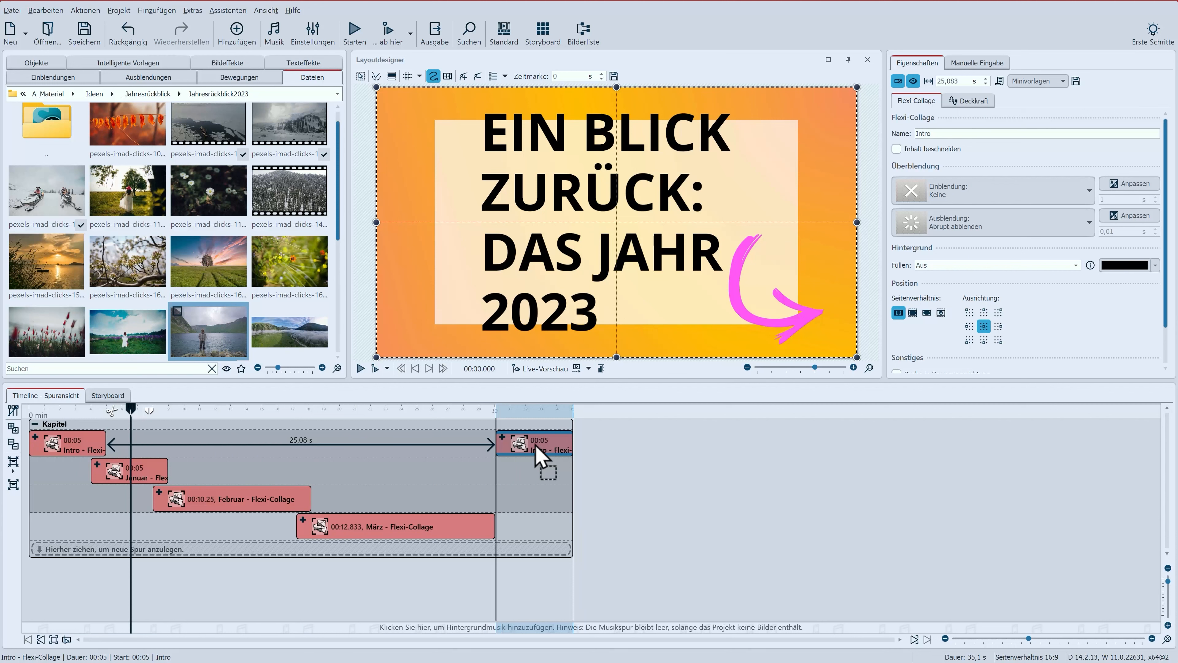
{"action": "left_click", "coordinate": [500, 436]}
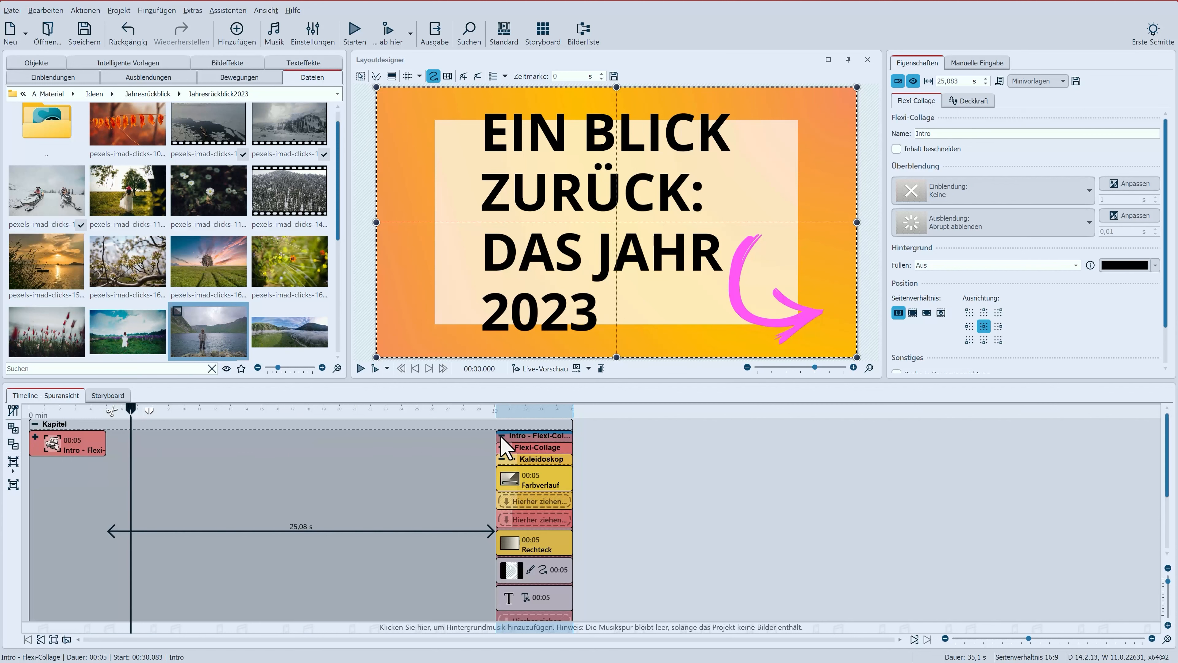
Step: Replace the copied intro's text with ALLES GUTE FÜR DAS NEUE JAHR, with a line break after ALLES
{"action": "left_click", "coordinate": [551, 603]}
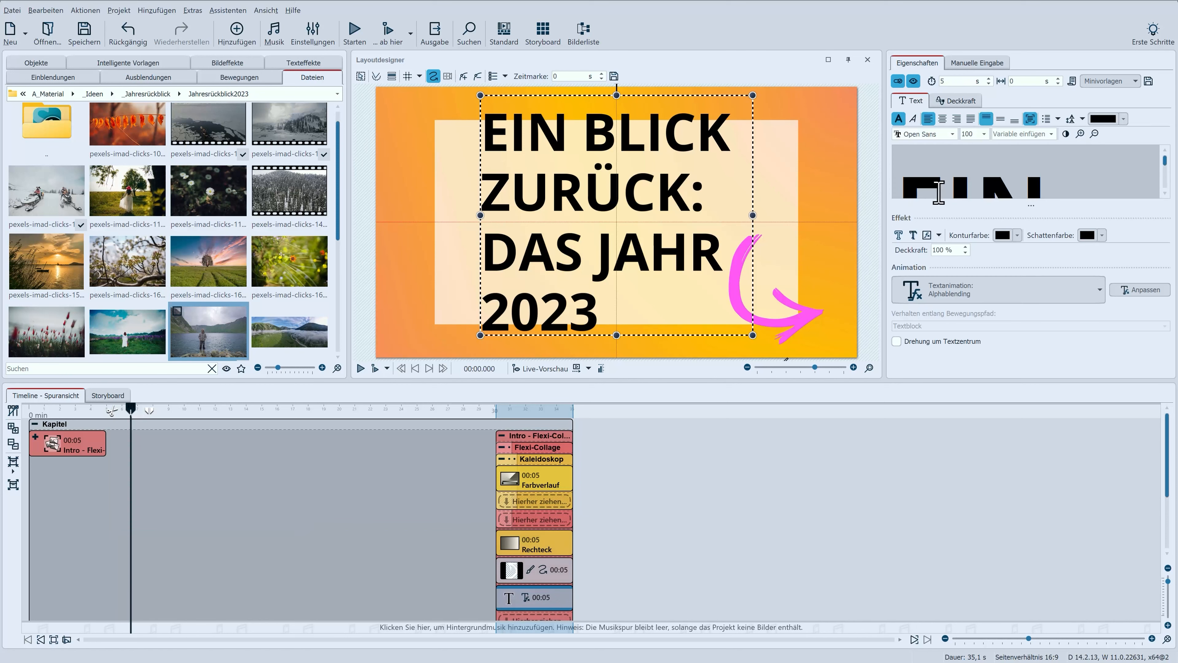
{"action": "key", "text": "ctrl+a"}
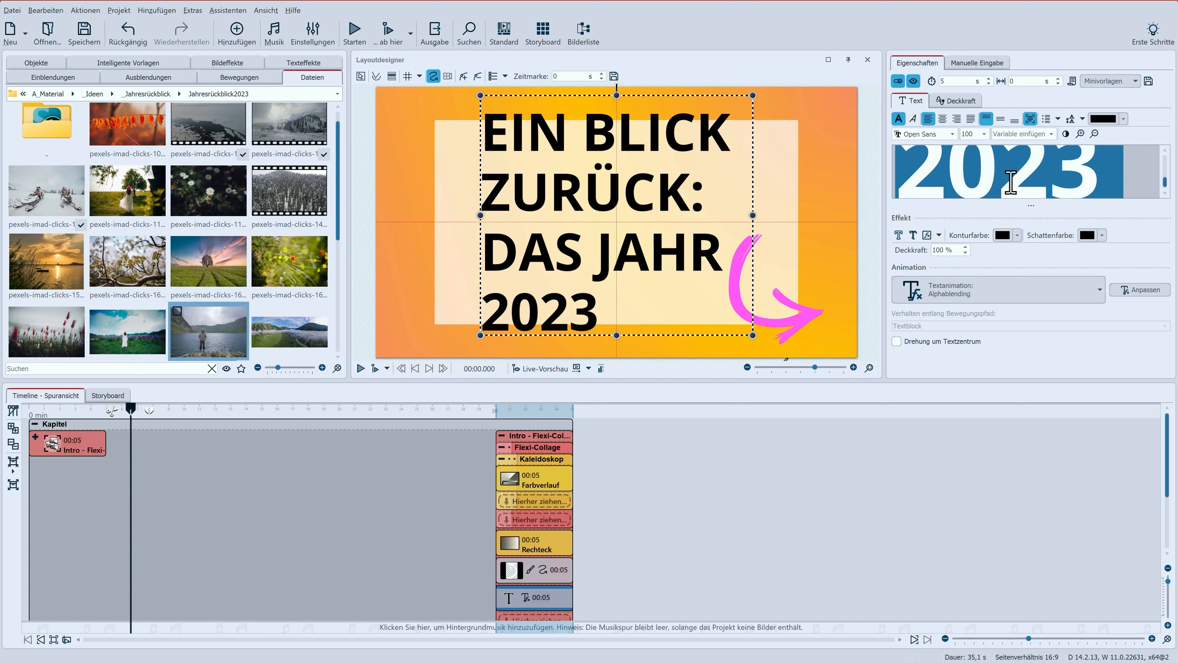
{"action": "type", "text": "ALLES"}
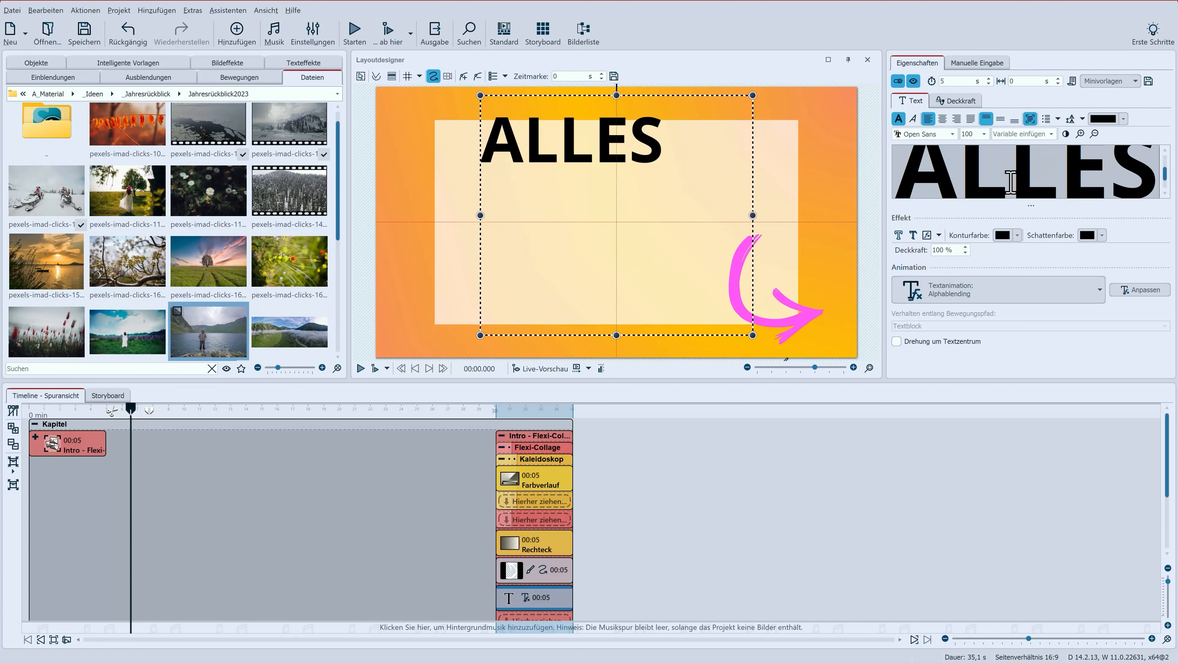
{"action": "key", "text": "Return"}
{"action": "type", "text": "GUTE"}
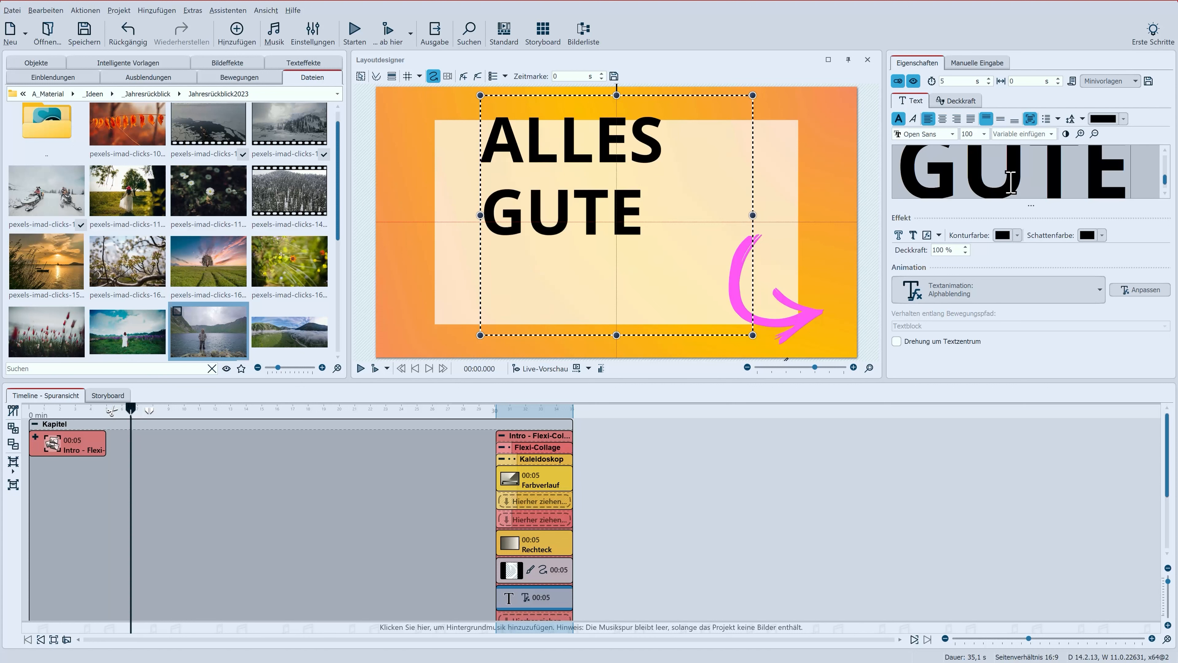
{"action": "type", "text": " FÜR D"}
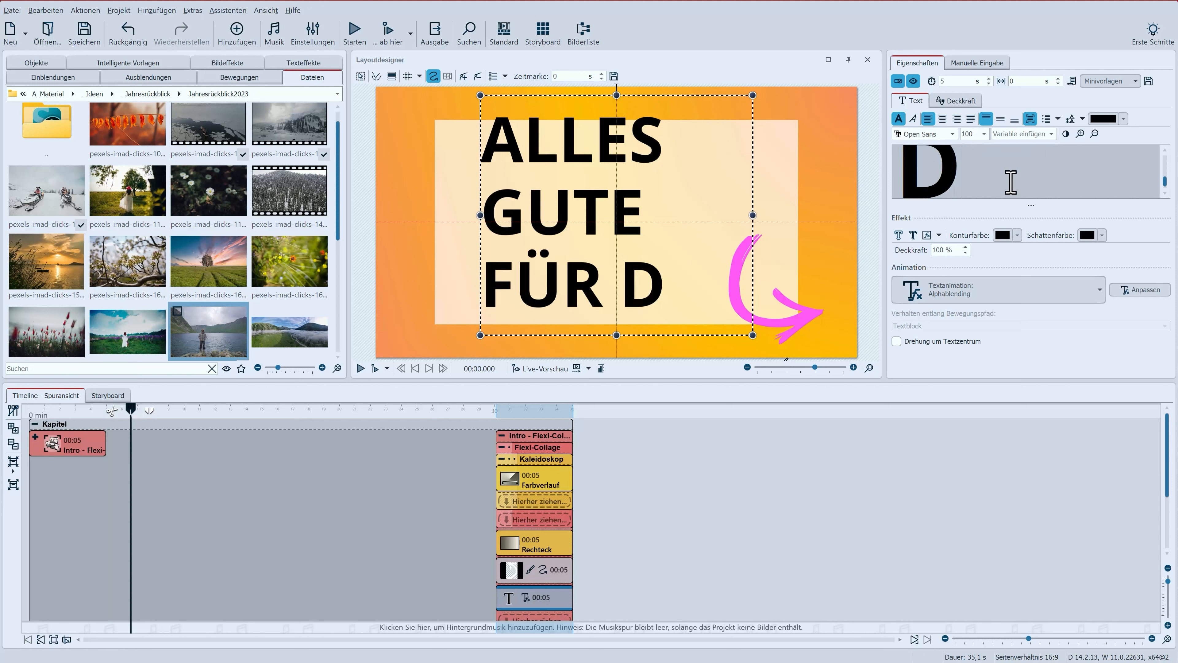
{"action": "type", "text": "AS NEUE JAHR"}
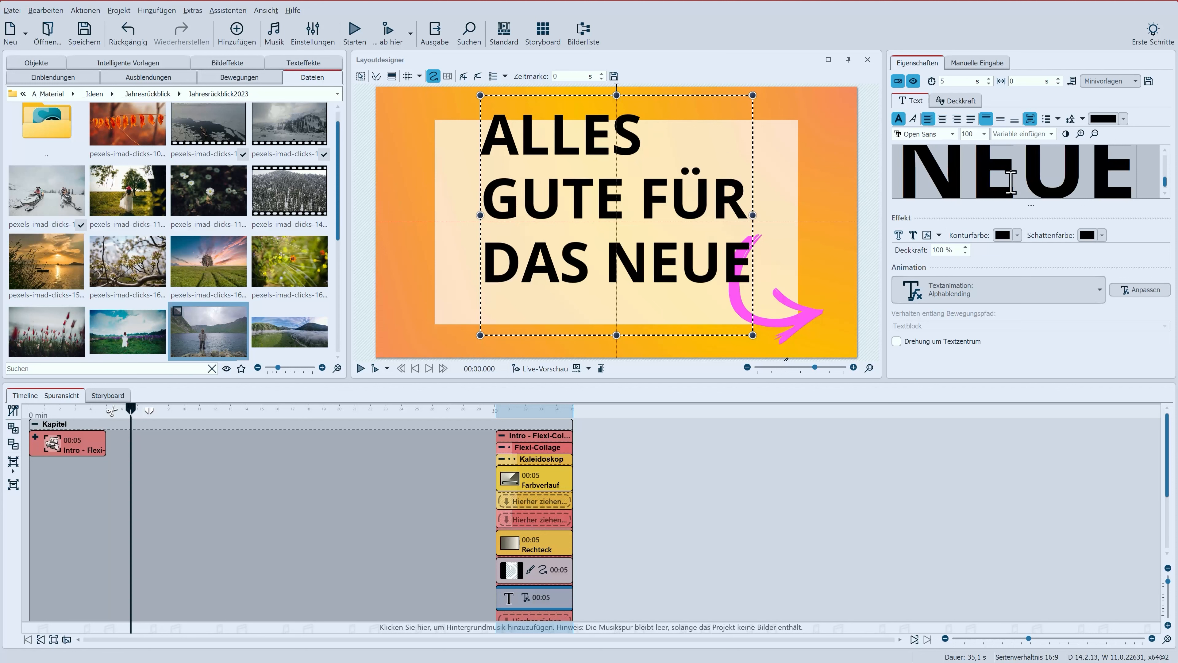